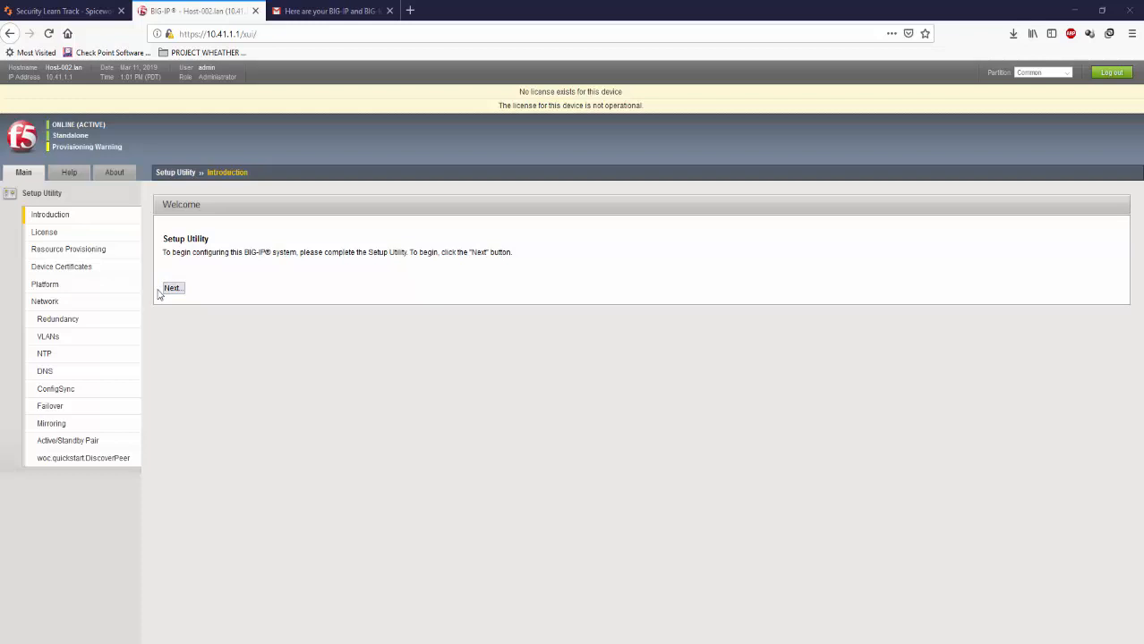
# Begin the Setup Utility from its introduction and open the license activation form.
pyautogui.click(172, 288)
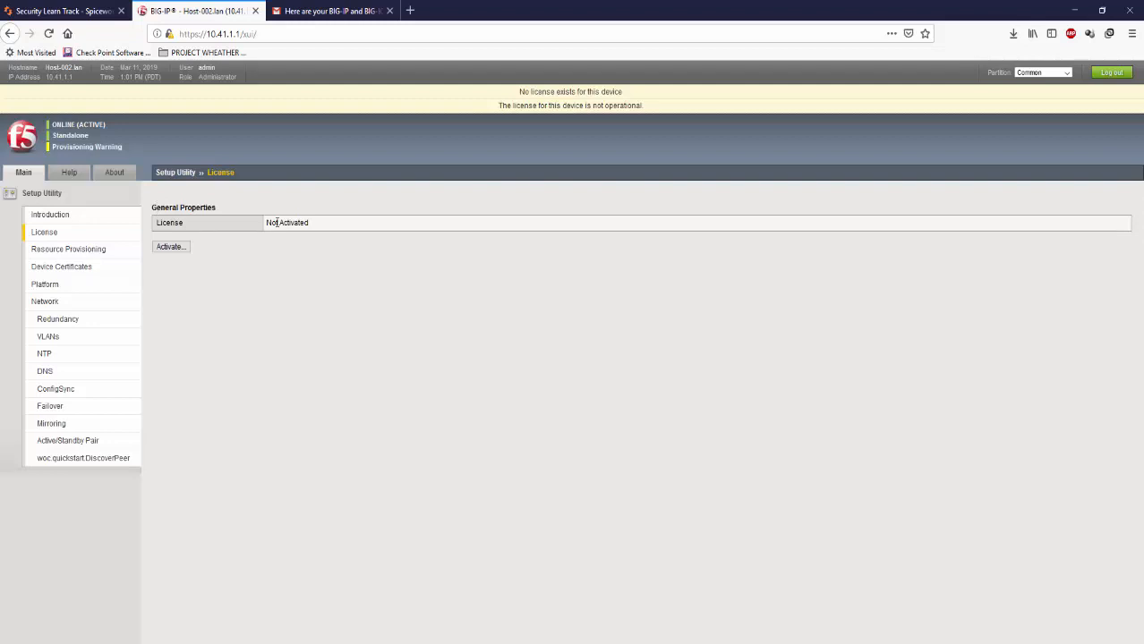
pyautogui.click(171, 247)
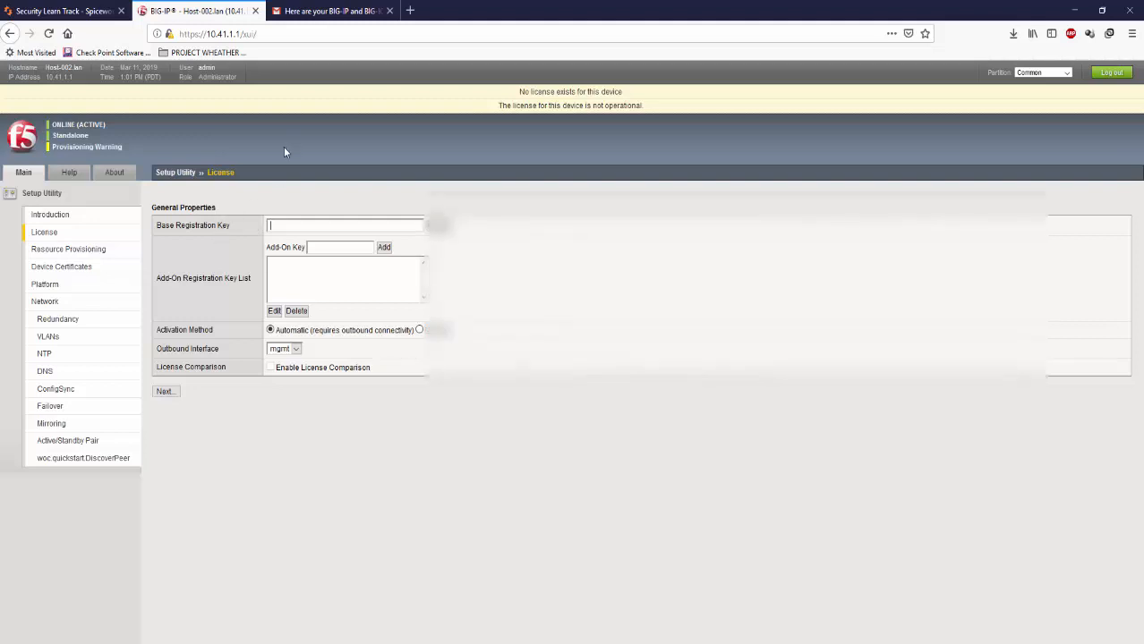
# Copy the BIG-IP trial key from the F5 Networks email in Gmail and paste it as the Base Registration Key on the BIG-IP license page.
pyautogui.click(310, 18)
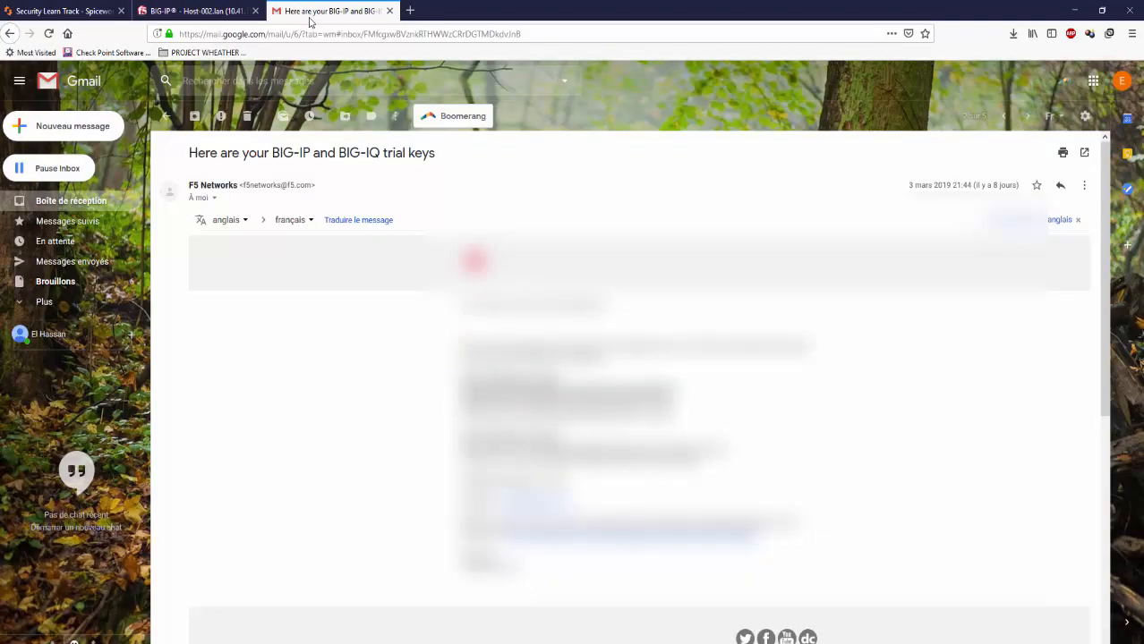
pyautogui.rightClick(495, 390)
pyautogui.click(522, 398)
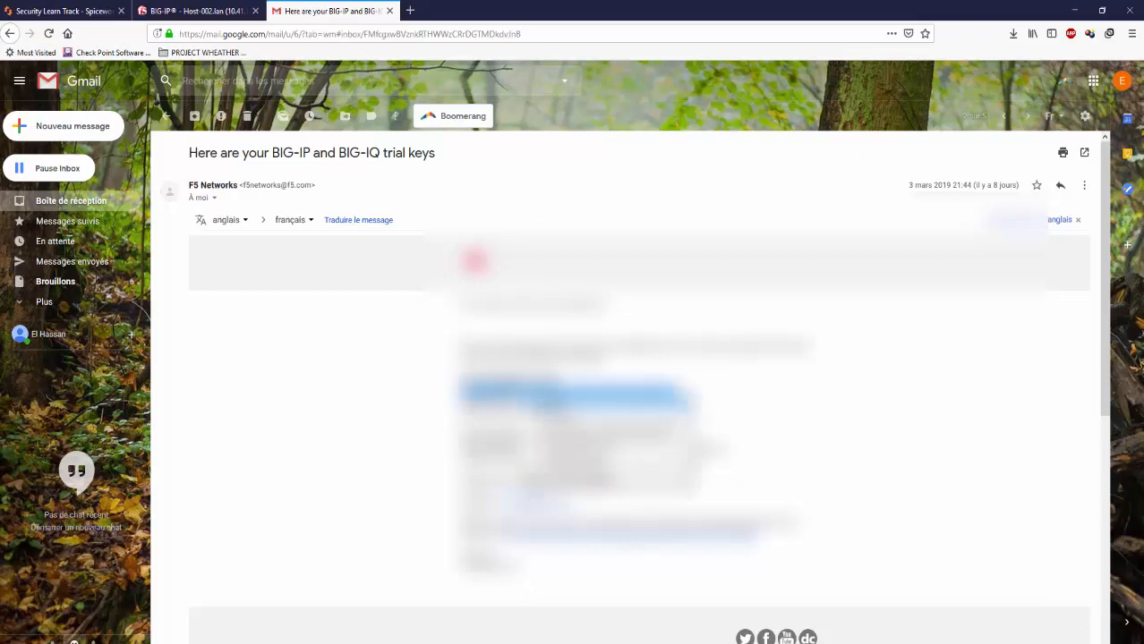
pyautogui.click(195, 11)
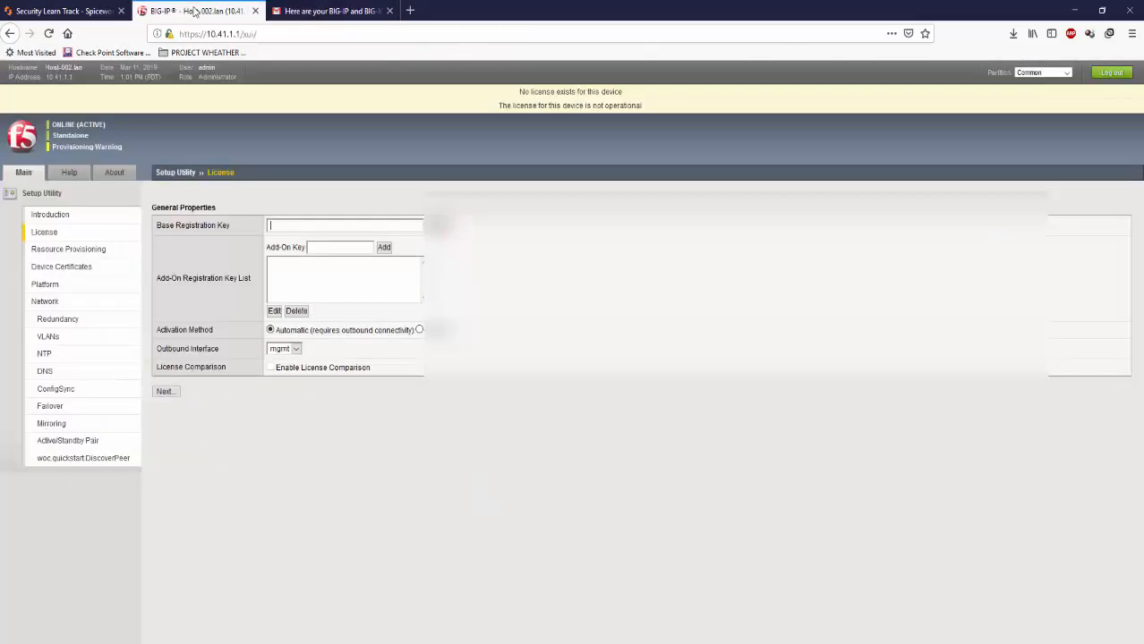
pyautogui.rightClick(283, 225)
pyautogui.click(314, 277)
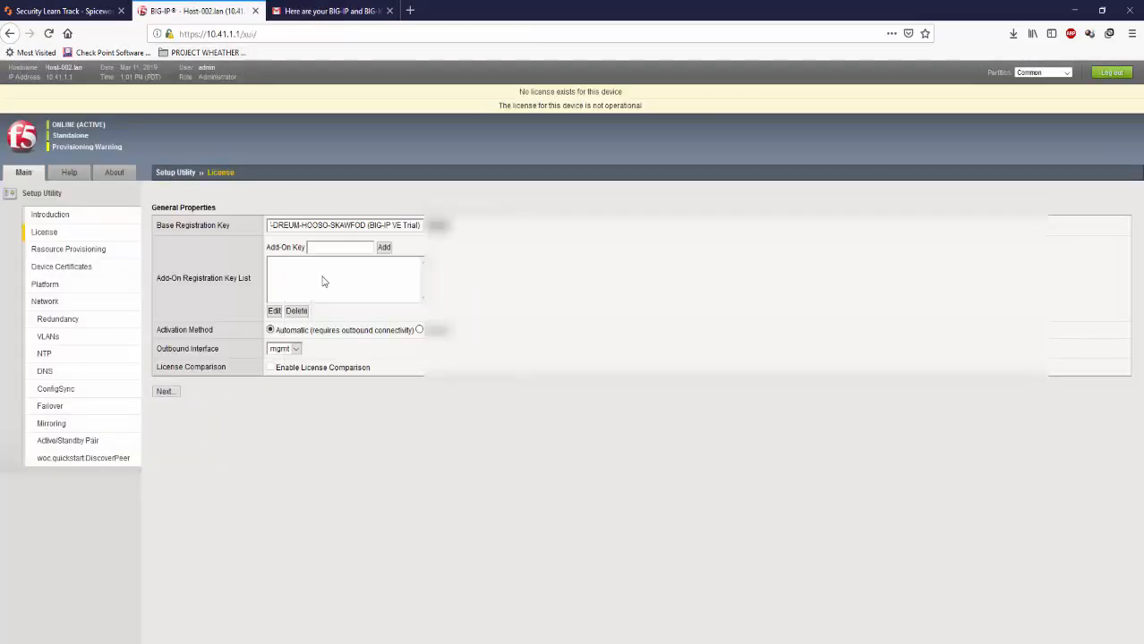
# Remove the trailing "(BIG-IP VE Trial)" text from the Base Registration Key so only the key itself is left.
pyautogui.press('BackSpace')
pyautogui.press('BackSpace')
pyautogui.press('BackSpace')
pyautogui.press('BackSpace')
pyautogui.press('BackSpace')
pyautogui.press('BackSpace')
pyautogui.press('BackSpace')
pyautogui.press('BackSpace')
pyautogui.press('BackSpace')
pyautogui.press('BackSpace')
pyautogui.press('BackSpace')
pyautogui.press('BackSpace')
pyautogui.press('BackSpace')
pyautogui.press('BackSpace')
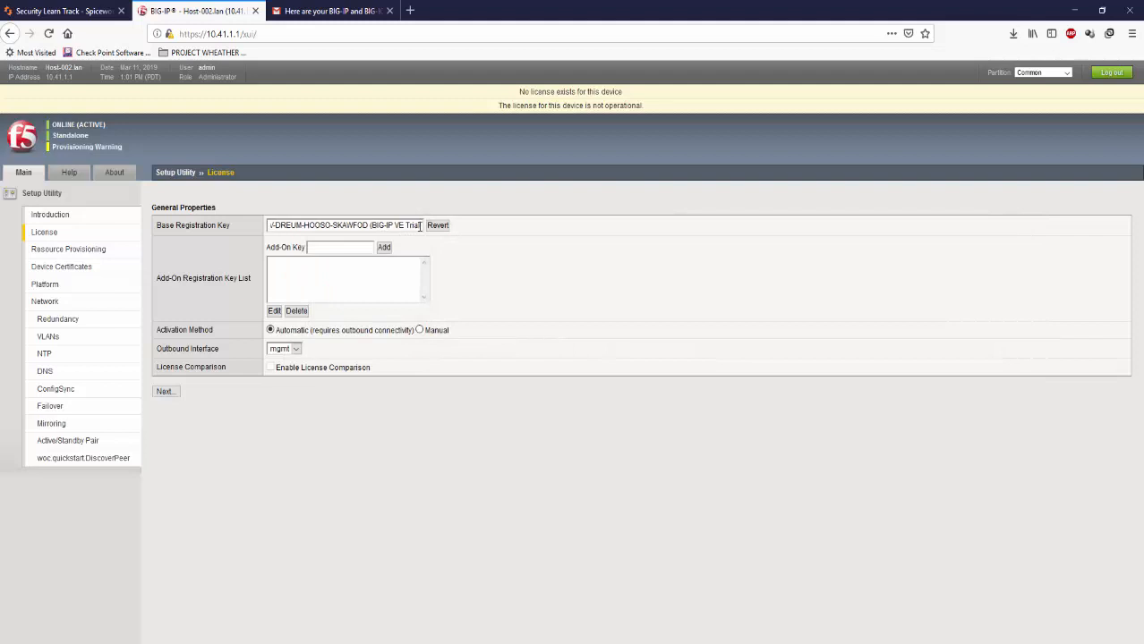
pyautogui.press('BackSpace')
pyautogui.press('BackSpace')
pyautogui.press('BackSpace')
pyautogui.press('BackSpace')
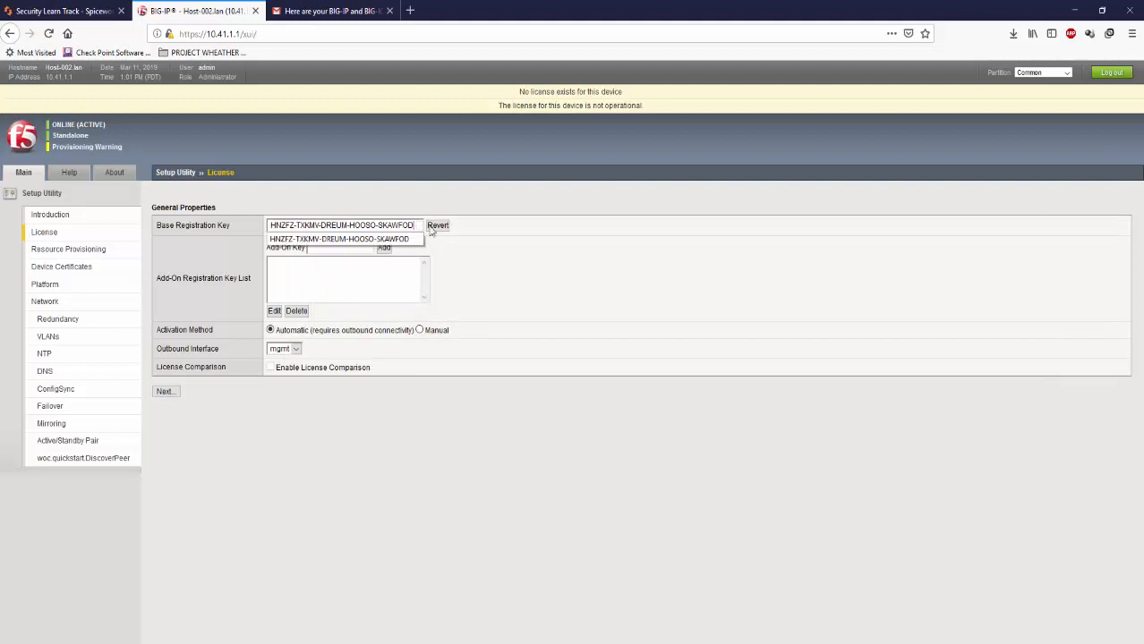
pyautogui.click(481, 425)
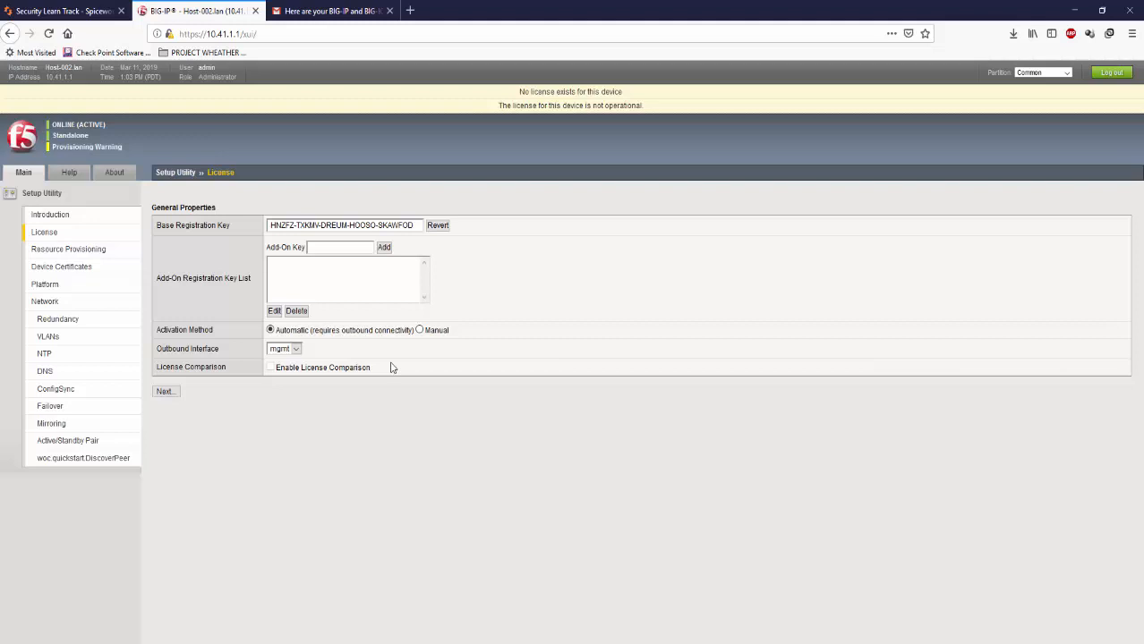
pyautogui.click(299, 353)
pyautogui.click(404, 477)
pyautogui.click(295, 349)
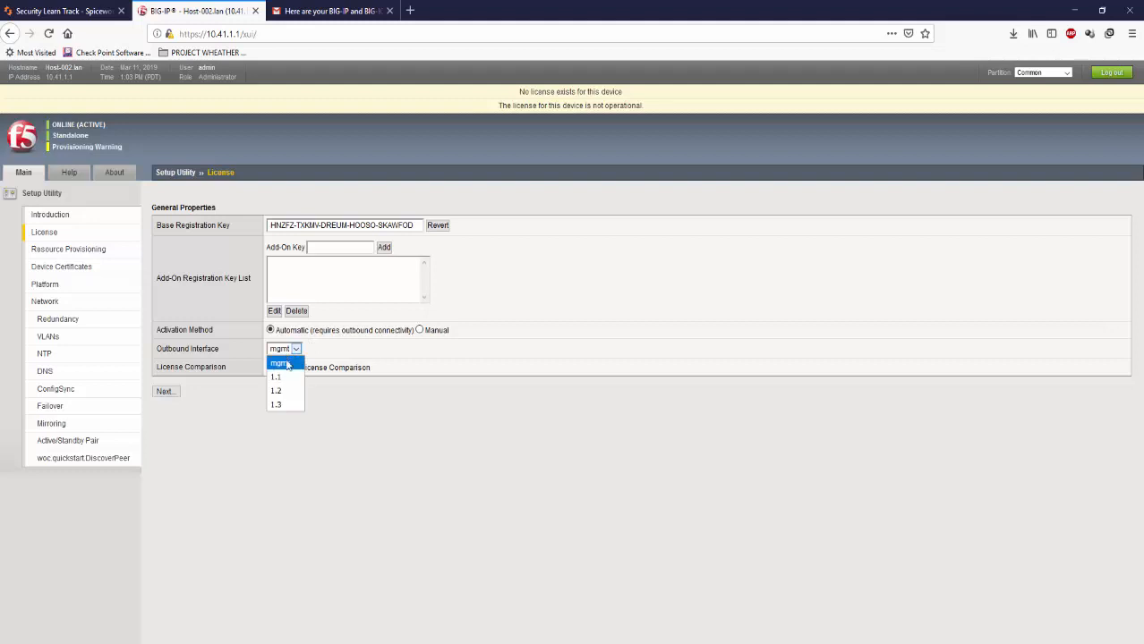
pyautogui.click(357, 442)
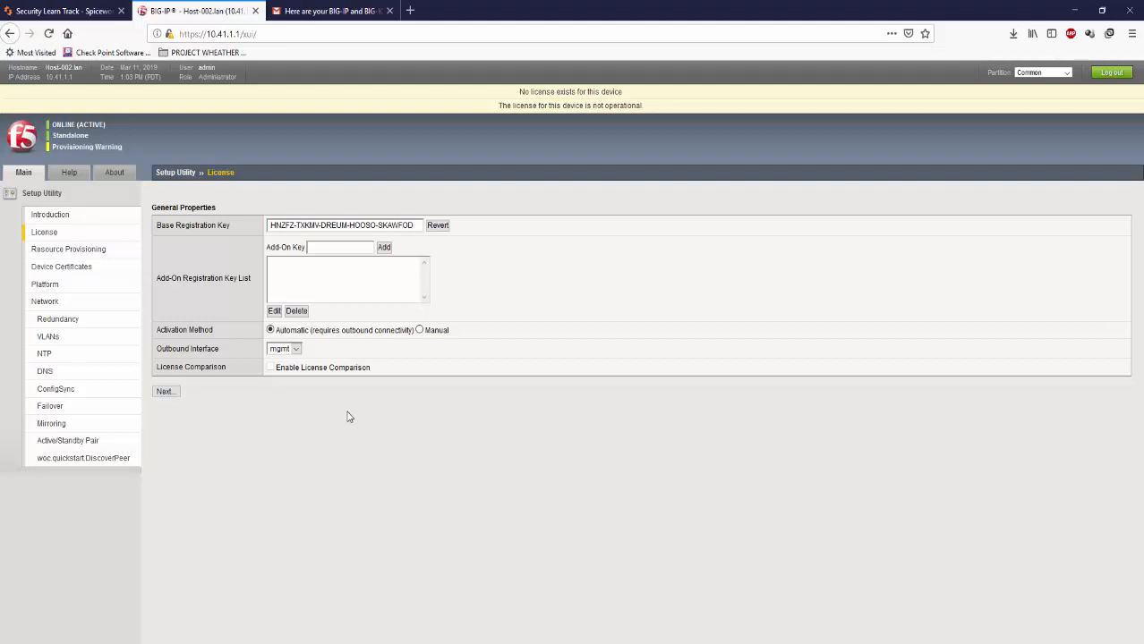
# Set the license activation method to Manual, proceed to the dossier page, and dismiss the device connection notice.
pyautogui.click(418, 330)
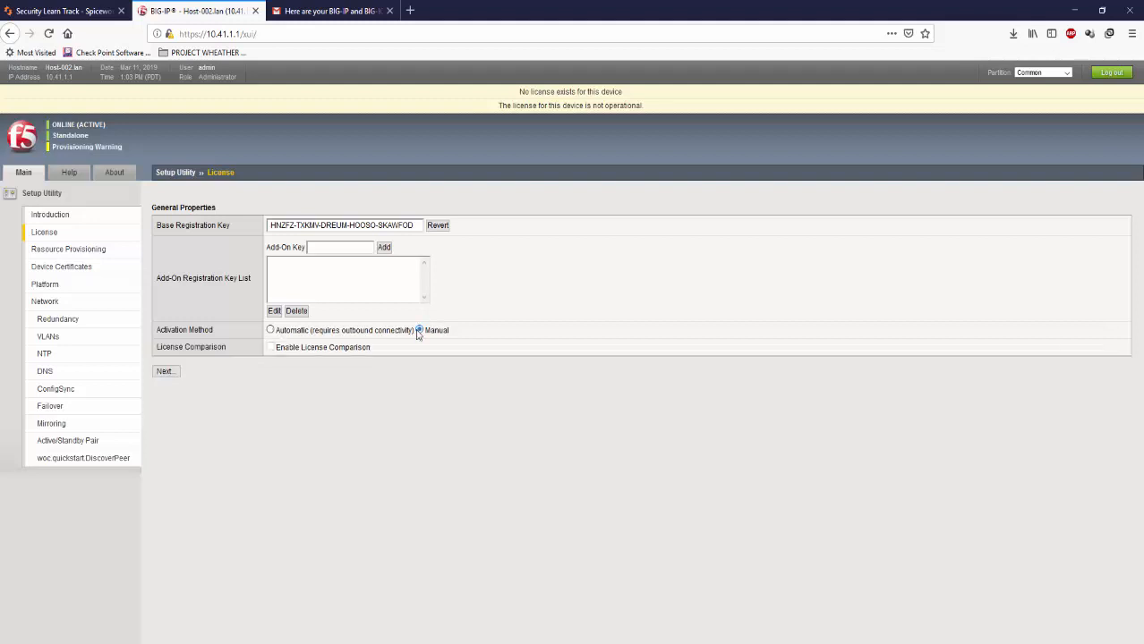
pyautogui.click(170, 371)
pyautogui.click(165, 373)
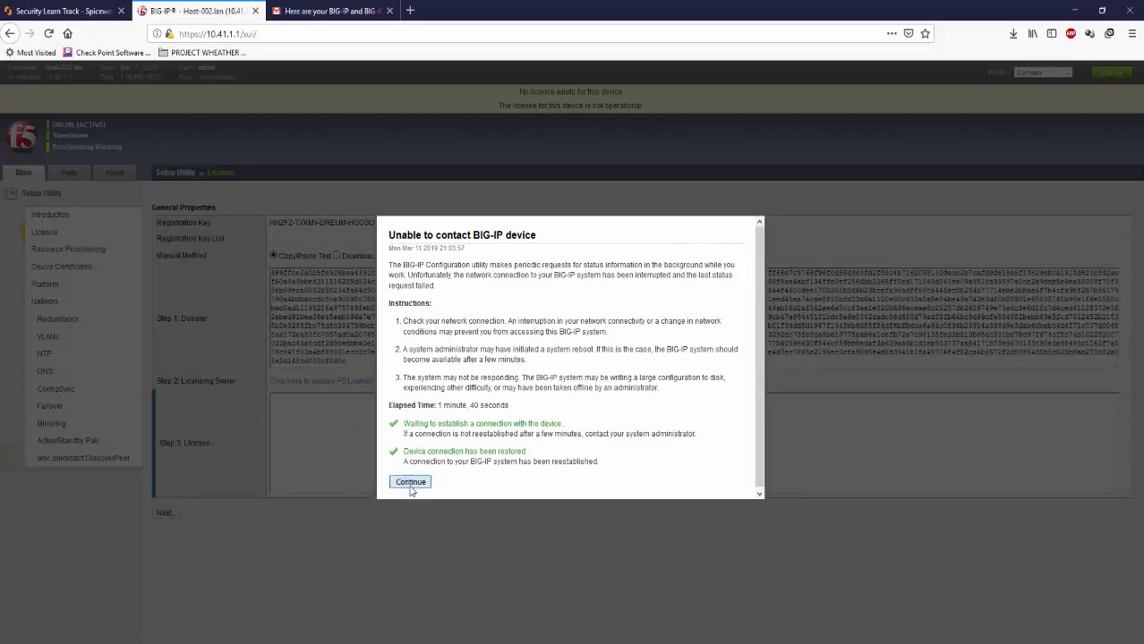
pyautogui.click(410, 483)
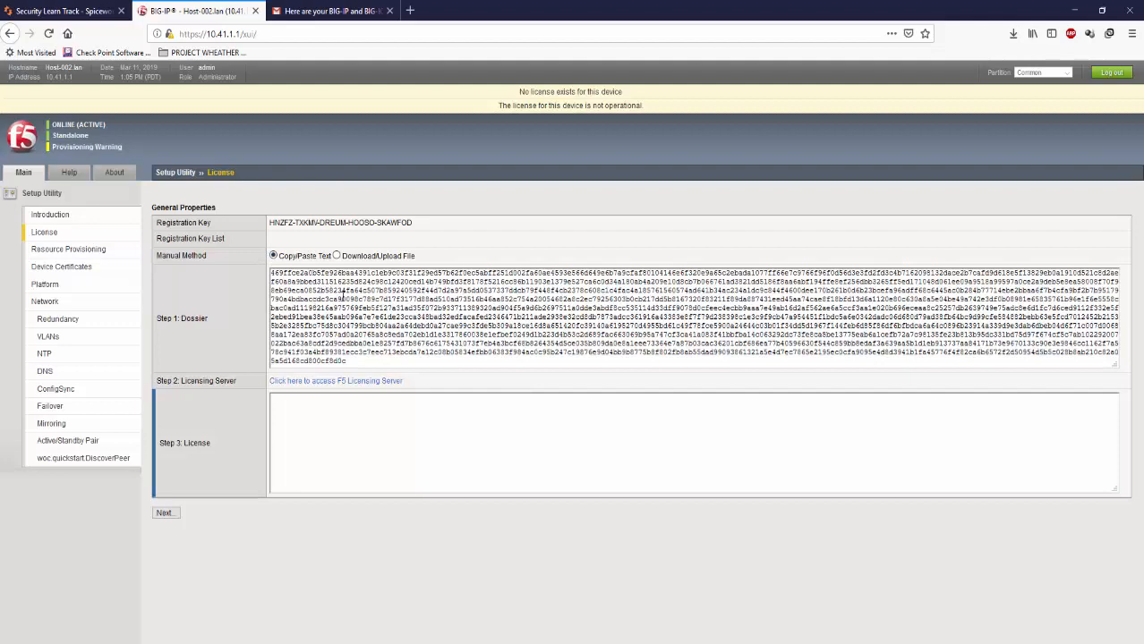
pyautogui.tripleClick(360, 307)
pyautogui.hotkey('ctrl', 'a')
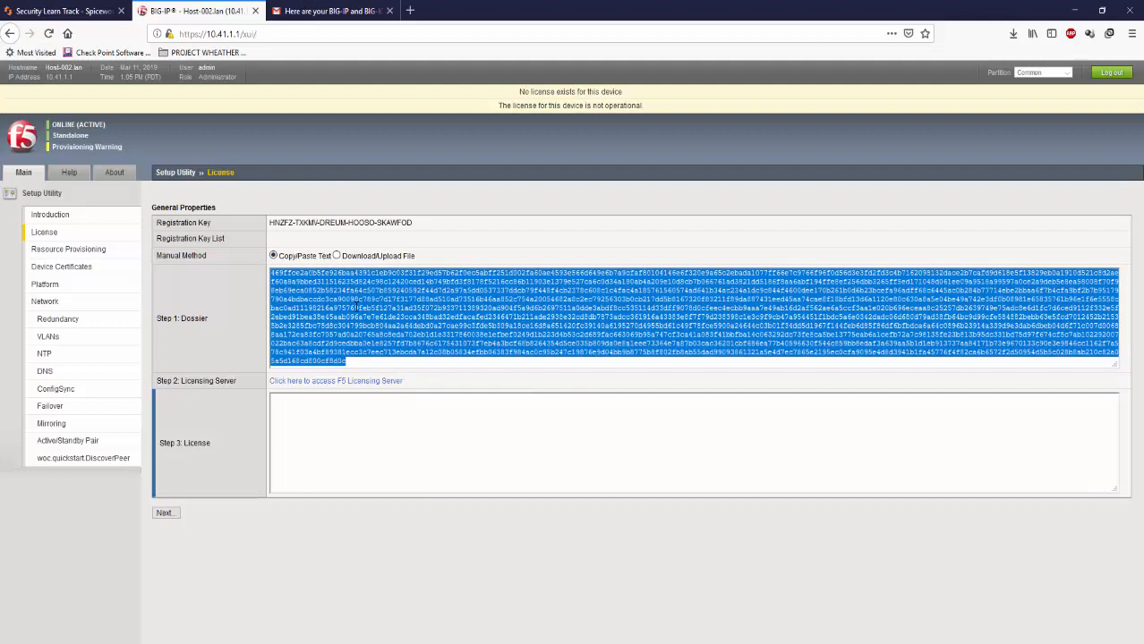
pyautogui.tripleClick(349, 294)
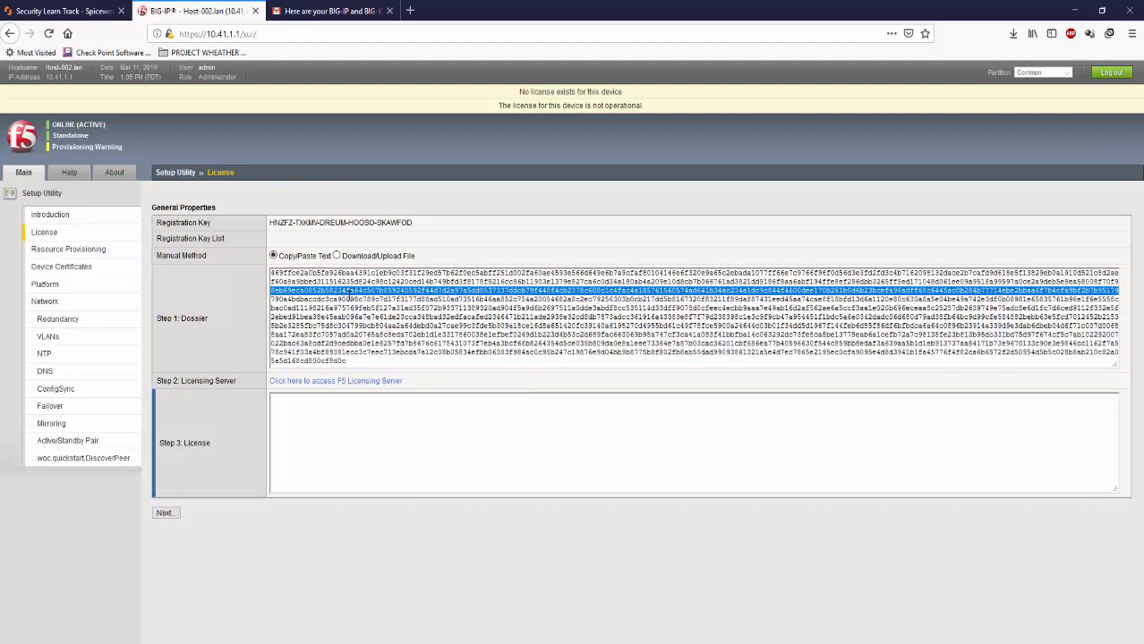
pyautogui.hotkey('ctrl', 'a')
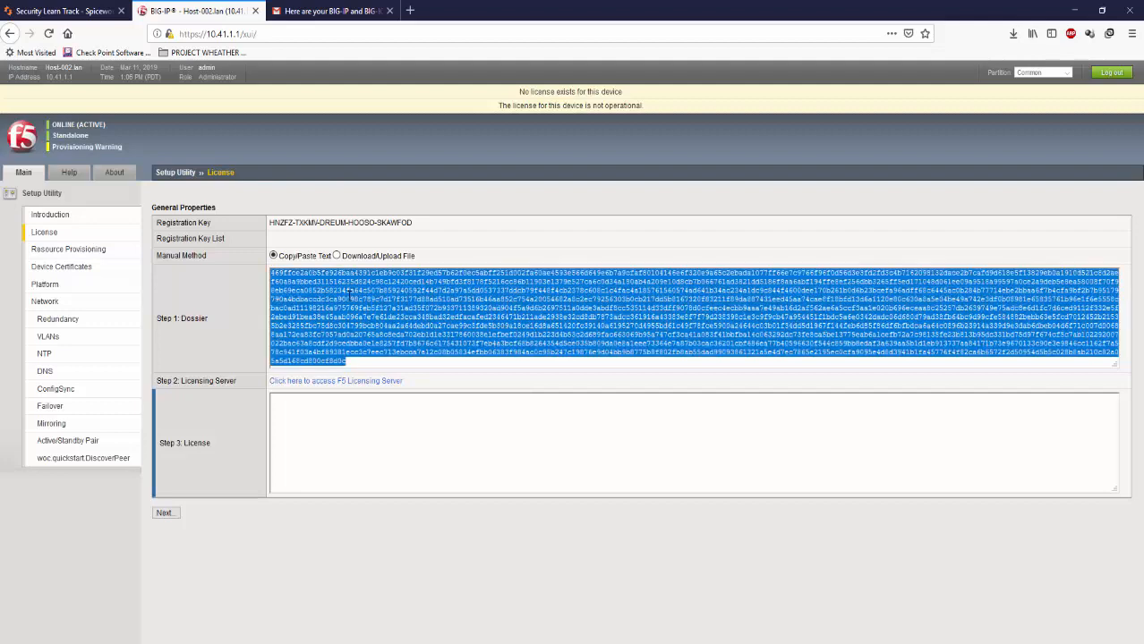
pyautogui.click(365, 259)
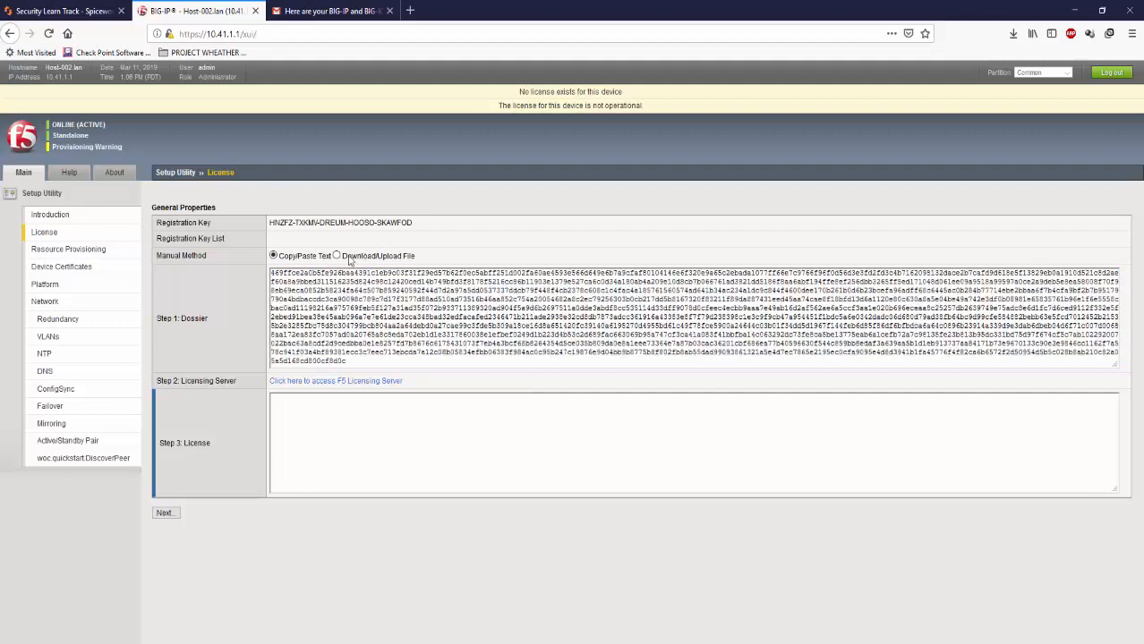
pyautogui.click(350, 260)
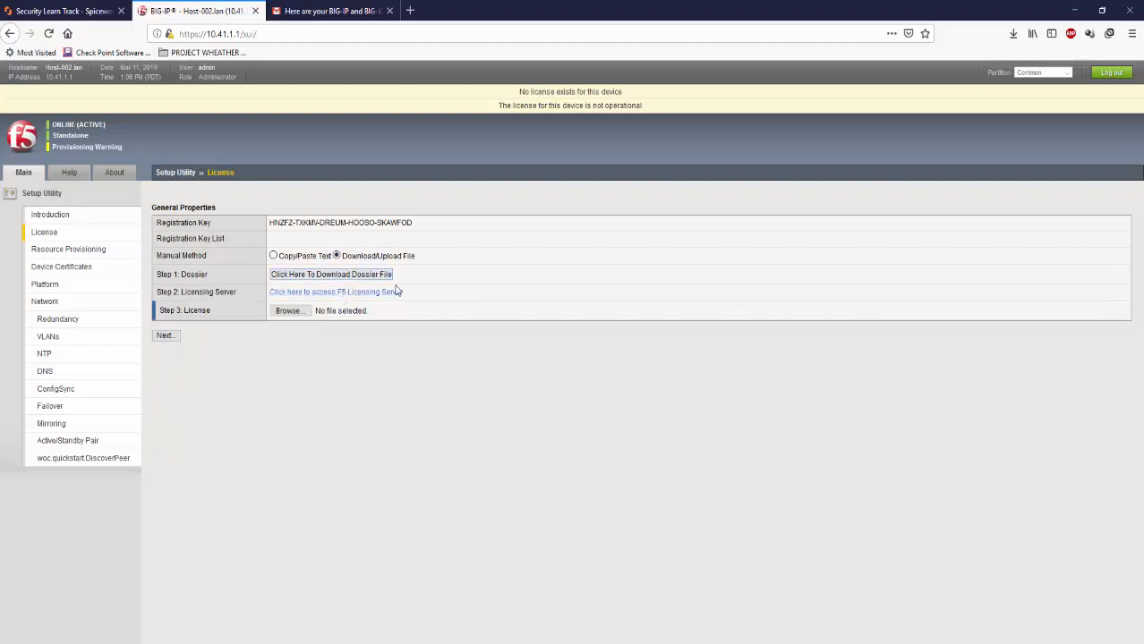
pyautogui.click(274, 256)
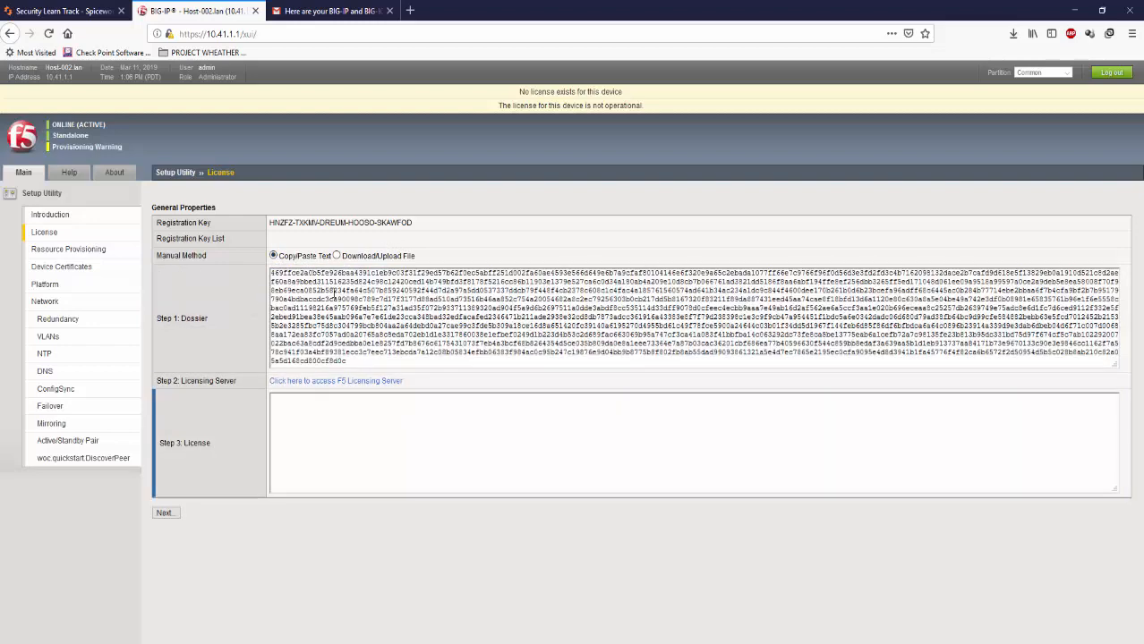
# Copy the full dossier text into the F5 Licensing Server's dossier field, opened in a new tab, and submit it.
pyautogui.doubleClick(334, 293)
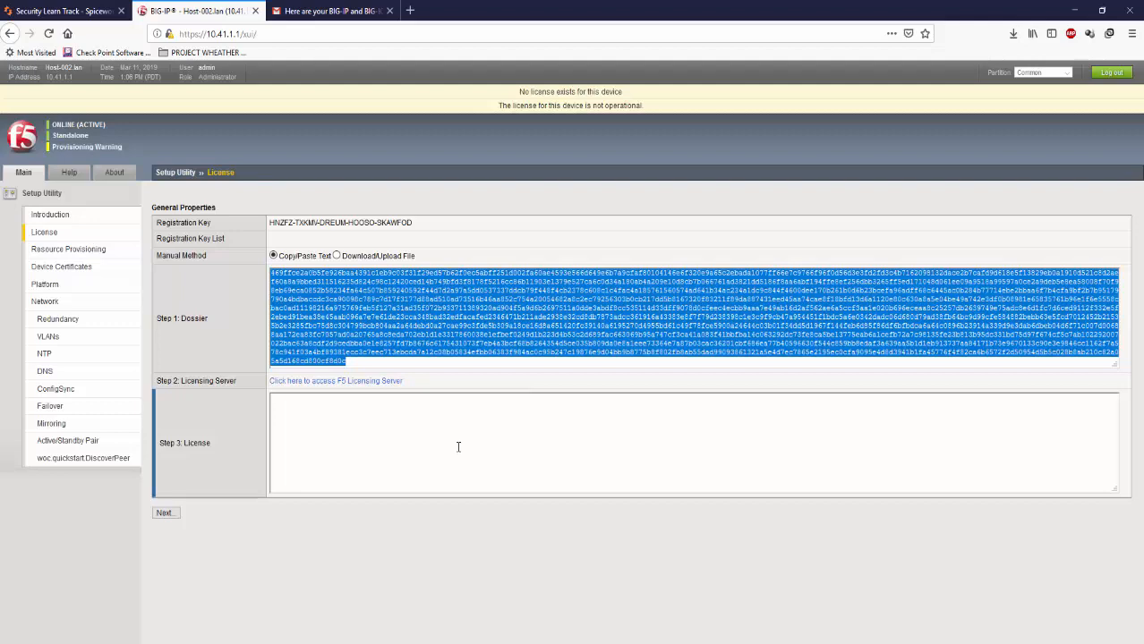
pyautogui.rightClick(380, 386)
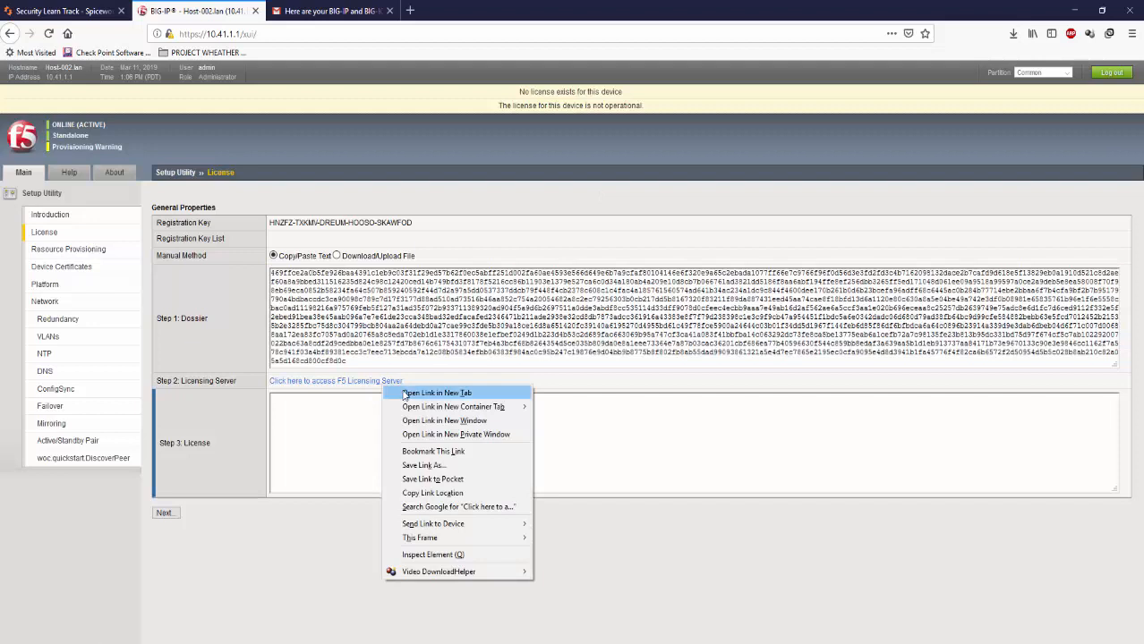
pyautogui.click(405, 394)
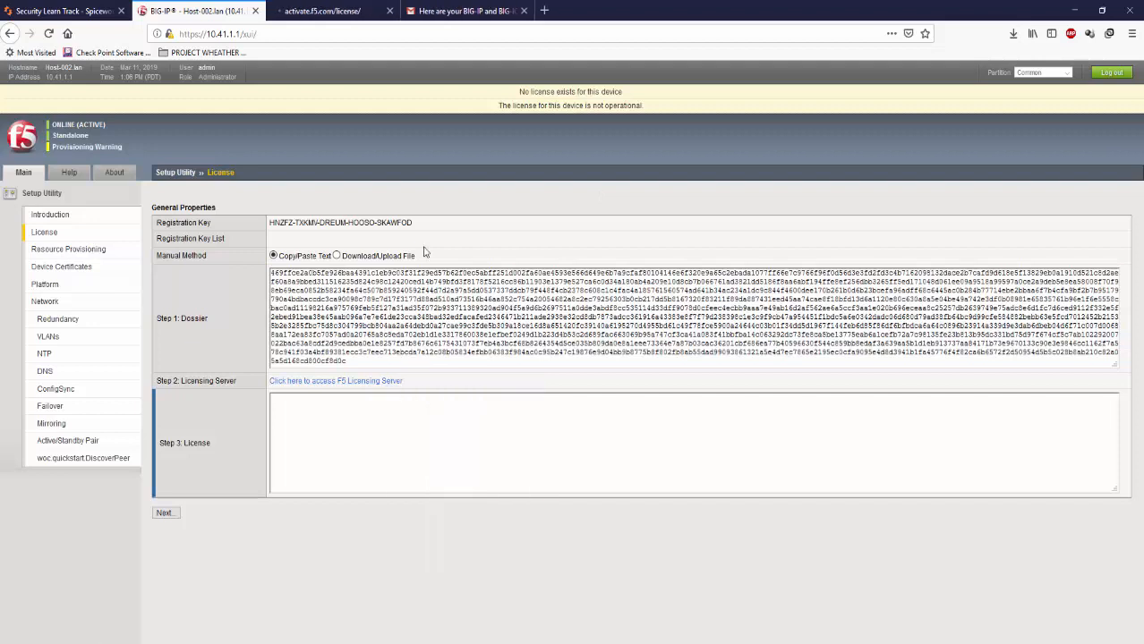
pyautogui.click(338, 9)
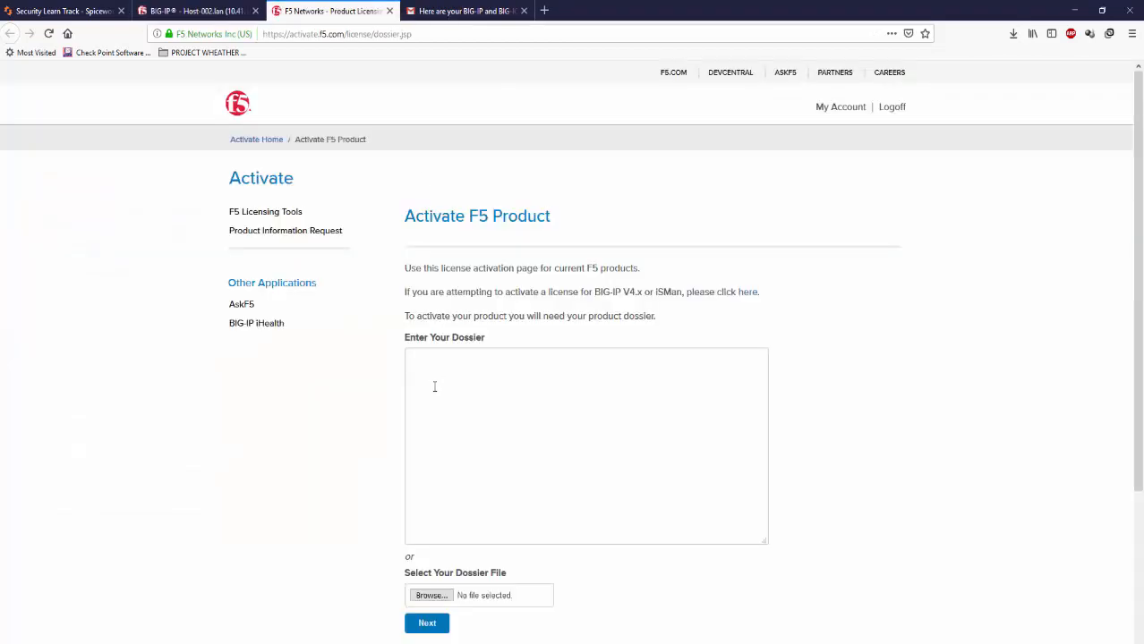
pyautogui.hotkey('ctrl', 'v')
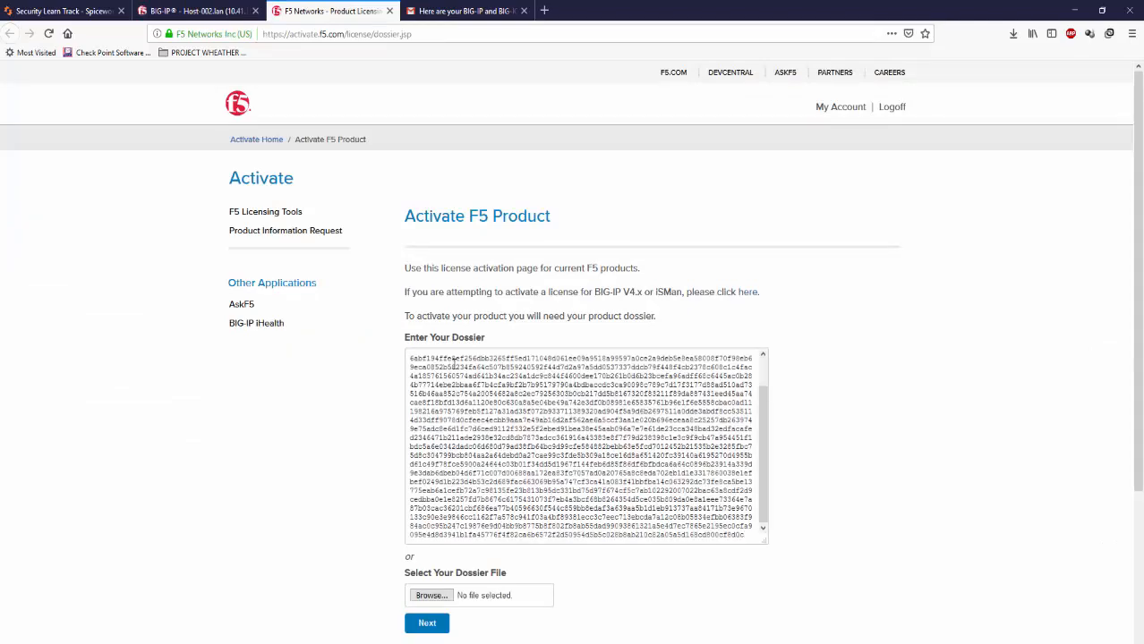
pyautogui.scroll(-3, 479, 403)
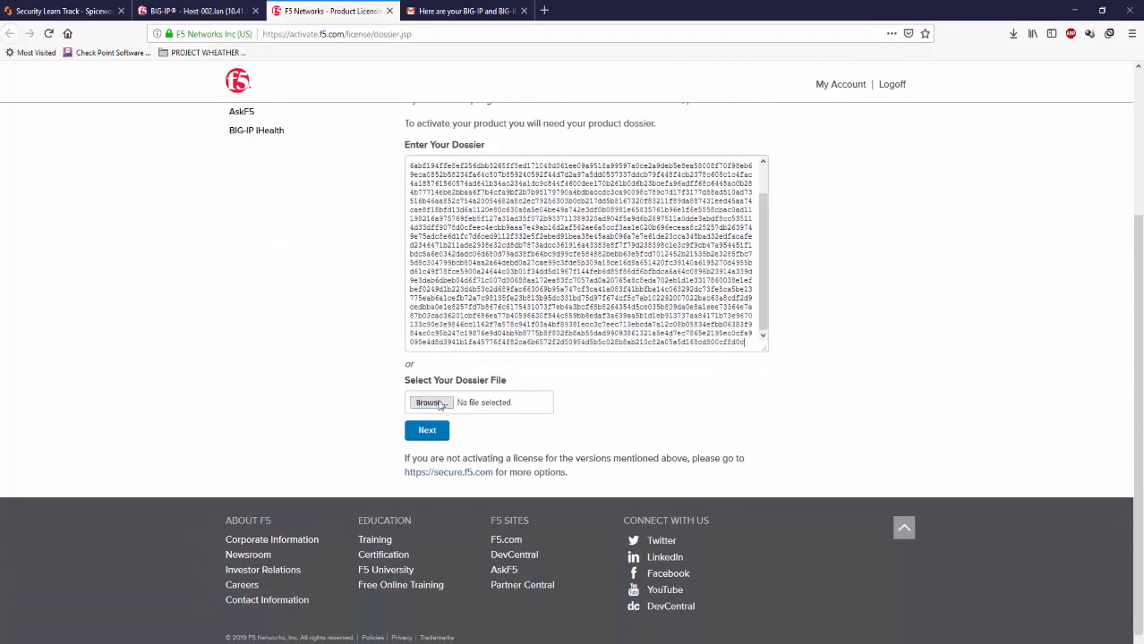
pyautogui.click(195, 11)
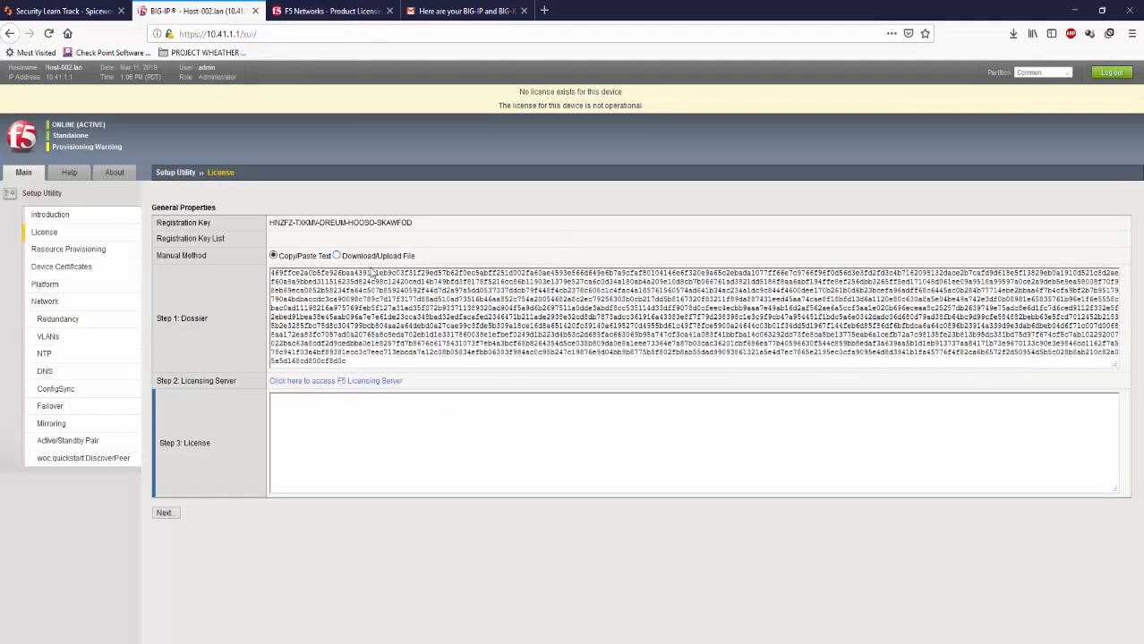
pyautogui.click(326, 11)
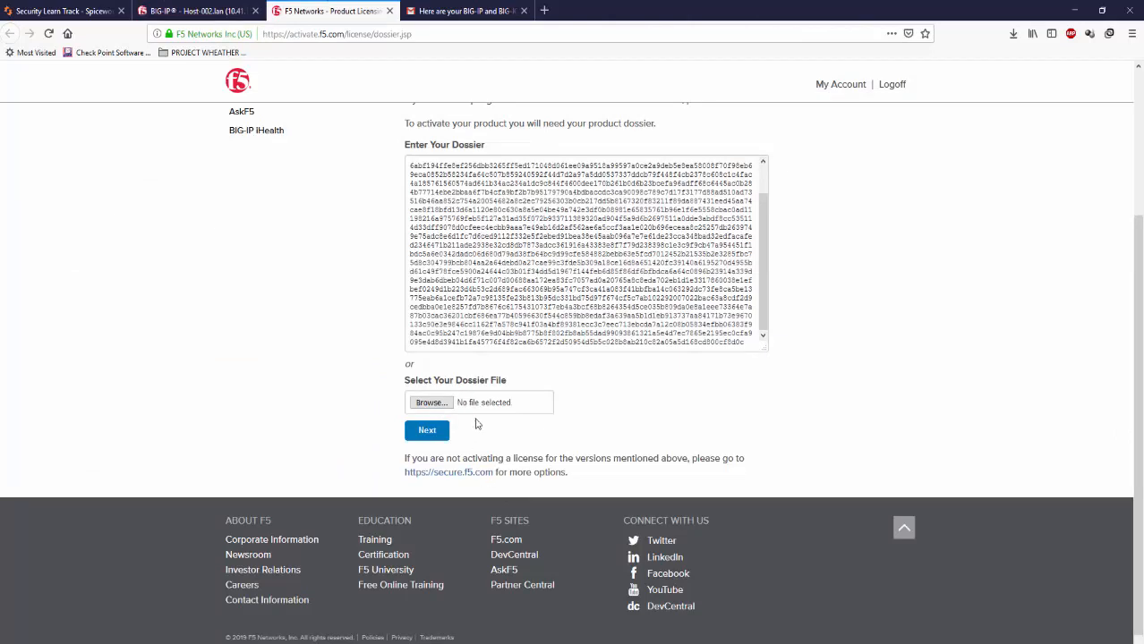
pyautogui.click(428, 432)
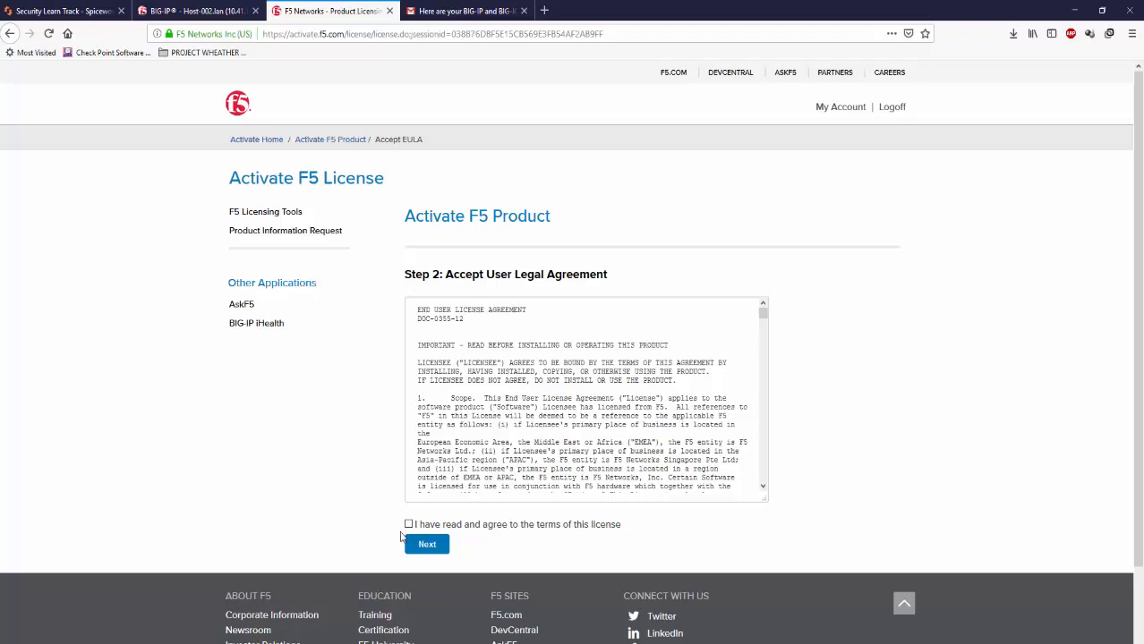
# Agree to the terms of the End User License Agreement, look through it to the end, and continue.
pyautogui.click(409, 525)
pyautogui.scroll(-5, 766, 342)
pyautogui.moveTo(768, 342); pyautogui.dragTo(777, 493)
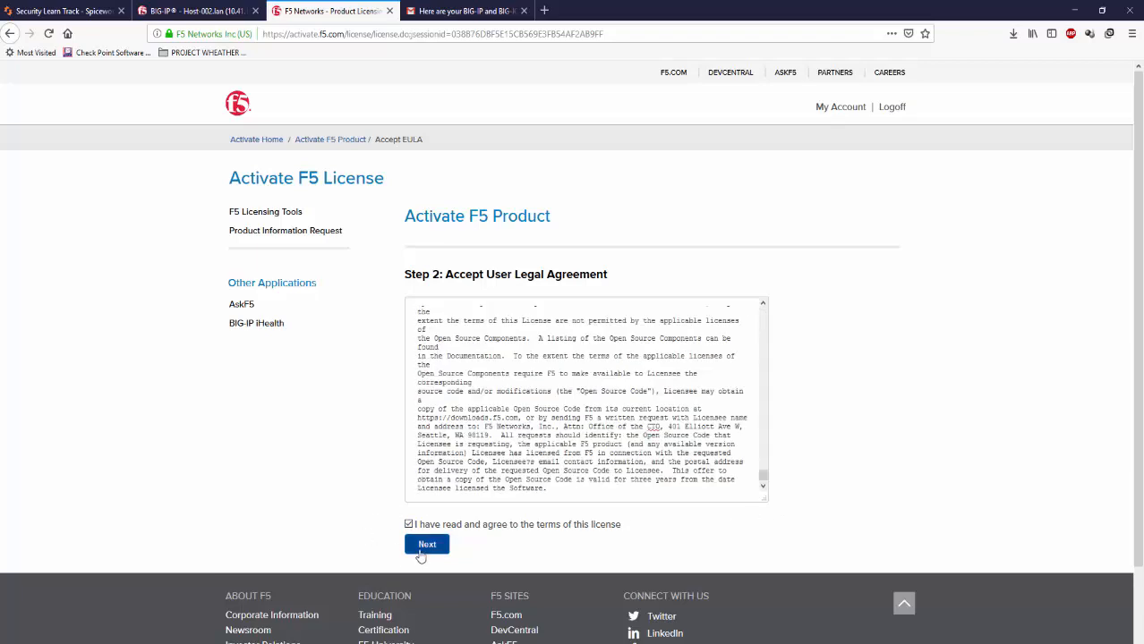
pyautogui.click(421, 547)
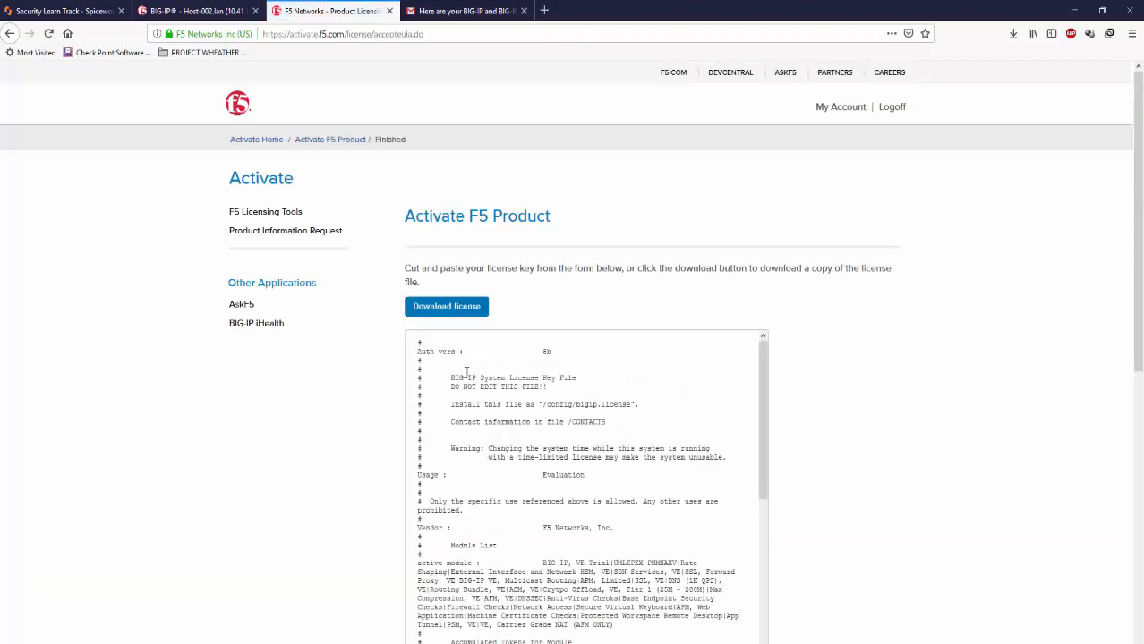
# Look through the generated license text on the F5 activation page and save it as License.txt.
pyautogui.scroll(-8, 484, 534)
pyautogui.scroll(-12, 467, 444)
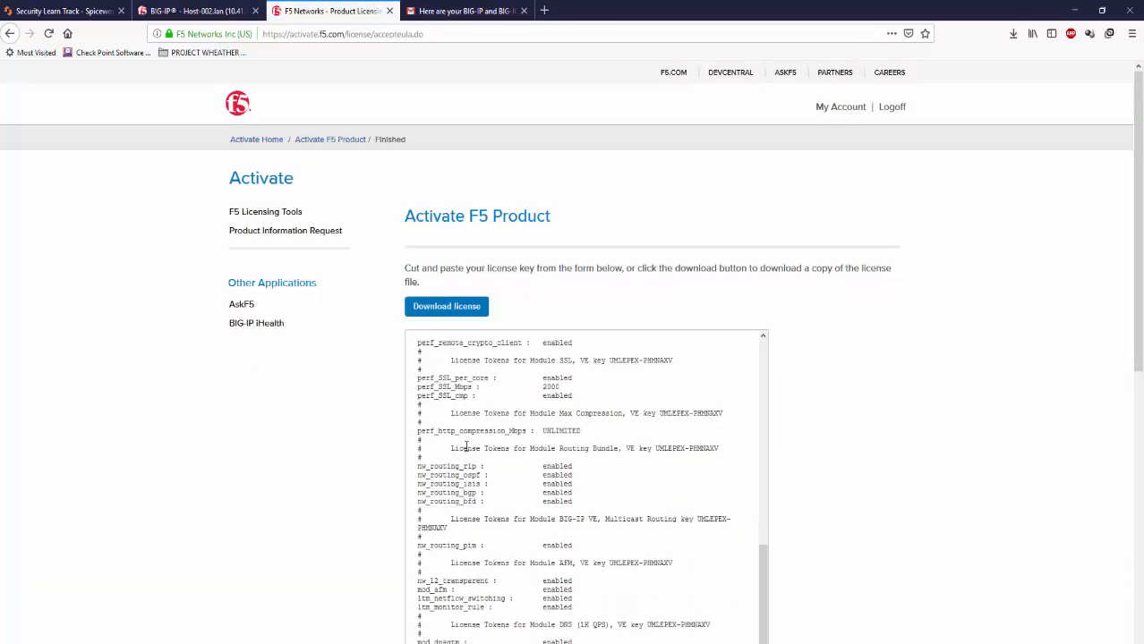
pyautogui.scroll(-15, 468, 444)
pyautogui.moveTo(762, 578); pyautogui.dragTo(579, 294)
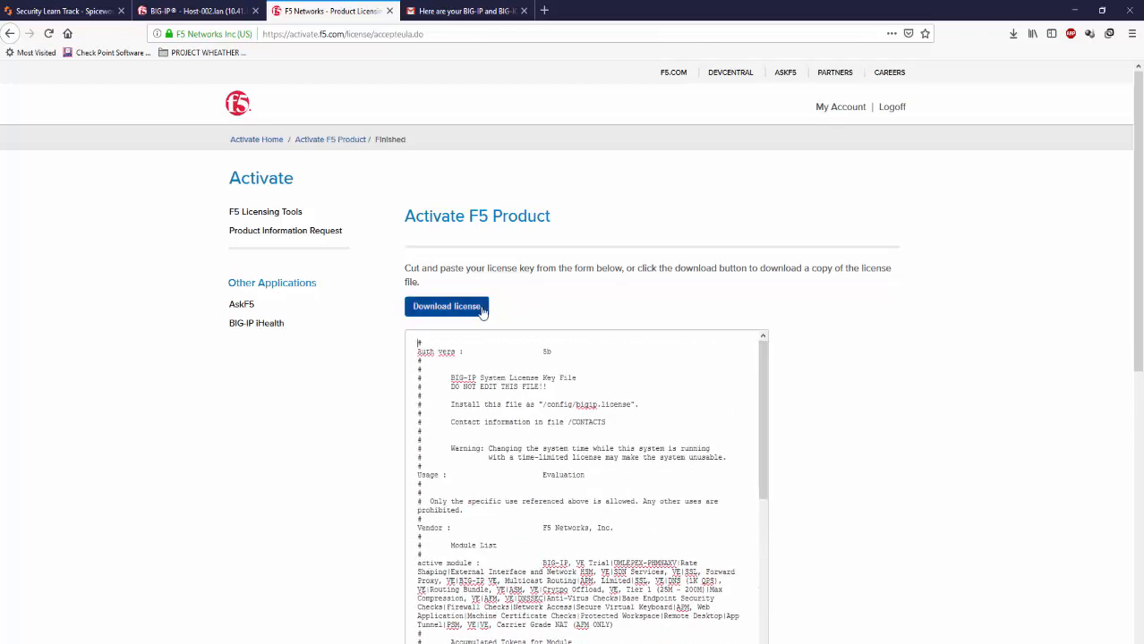
pyautogui.moveTo(1139, 218); pyautogui.dragTo(1110, 226)
pyautogui.scroll(-4, 1110, 227)
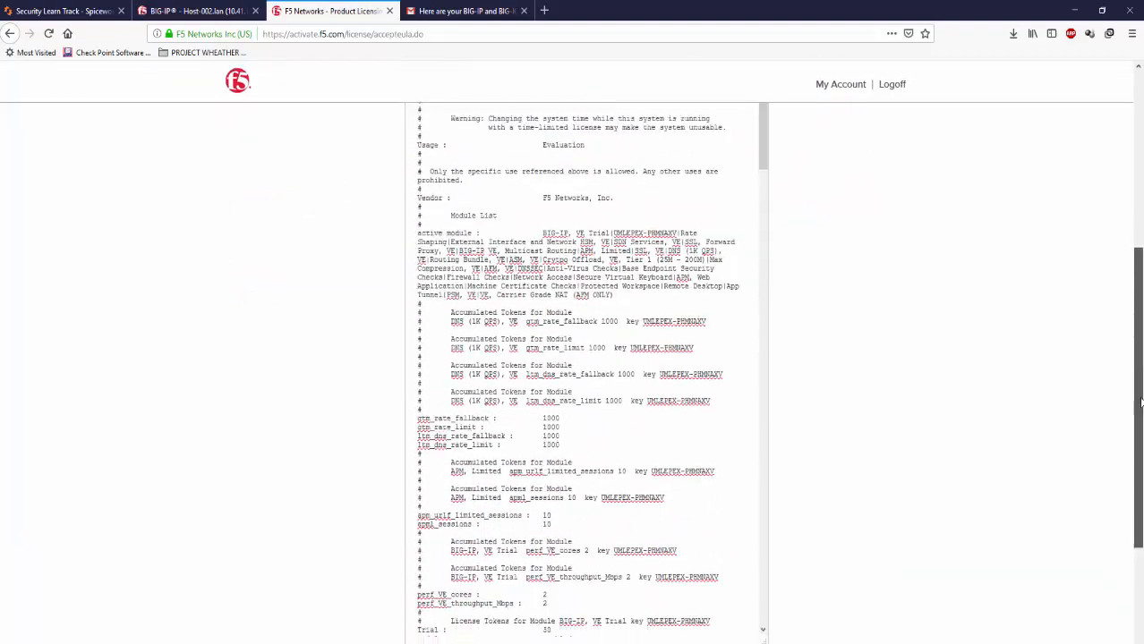
pyautogui.scroll(3, 1118, 284)
pyautogui.click(450, 188)
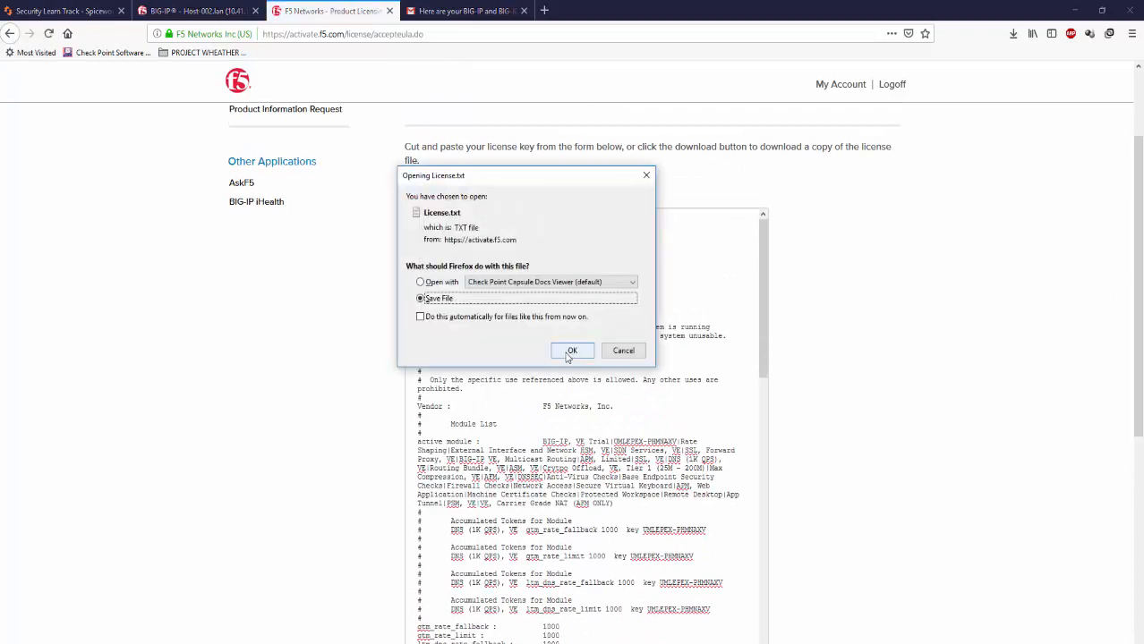
pyautogui.click(572, 352)
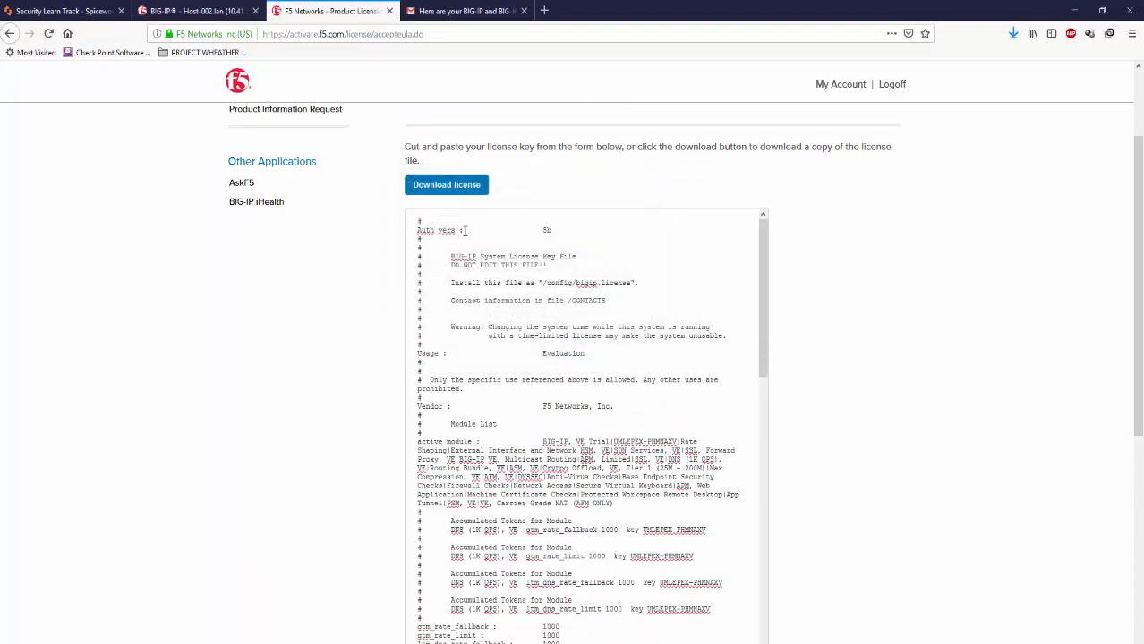
# Copy the full license text into the Step 3: License field on the BIG-IP, submit it, and continue past the device connection notice.
pyautogui.moveTo(417, 221); pyautogui.dragTo(601, 443)
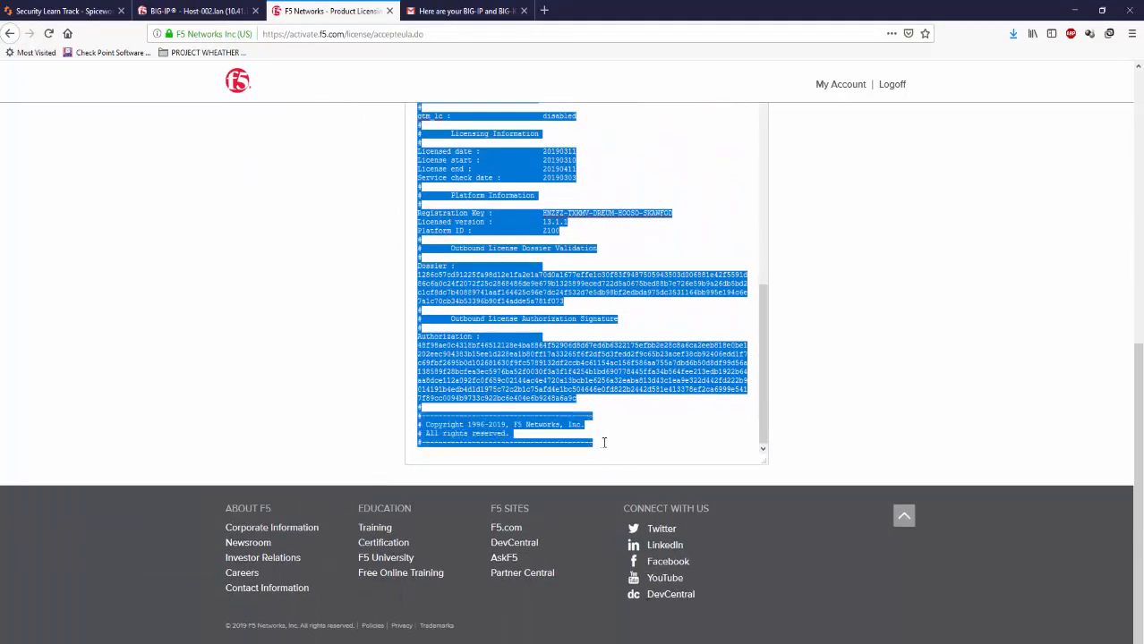
pyautogui.rightClick(473, 428)
pyautogui.click(519, 469)
pyautogui.click(248, 8)
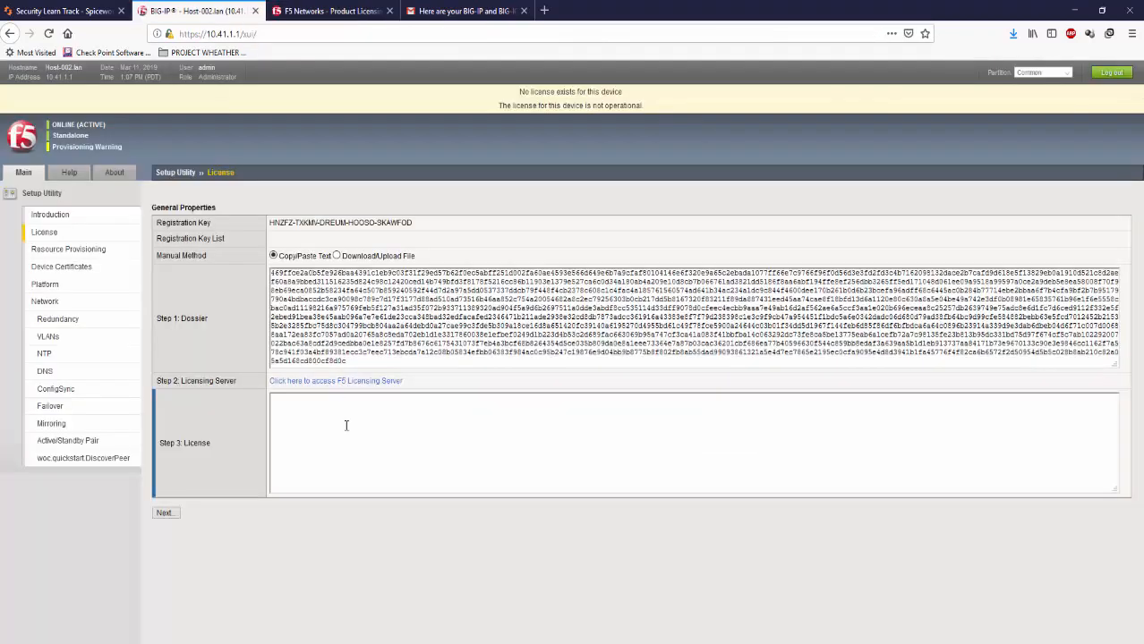
pyautogui.hotkey('ctrl', 'v')
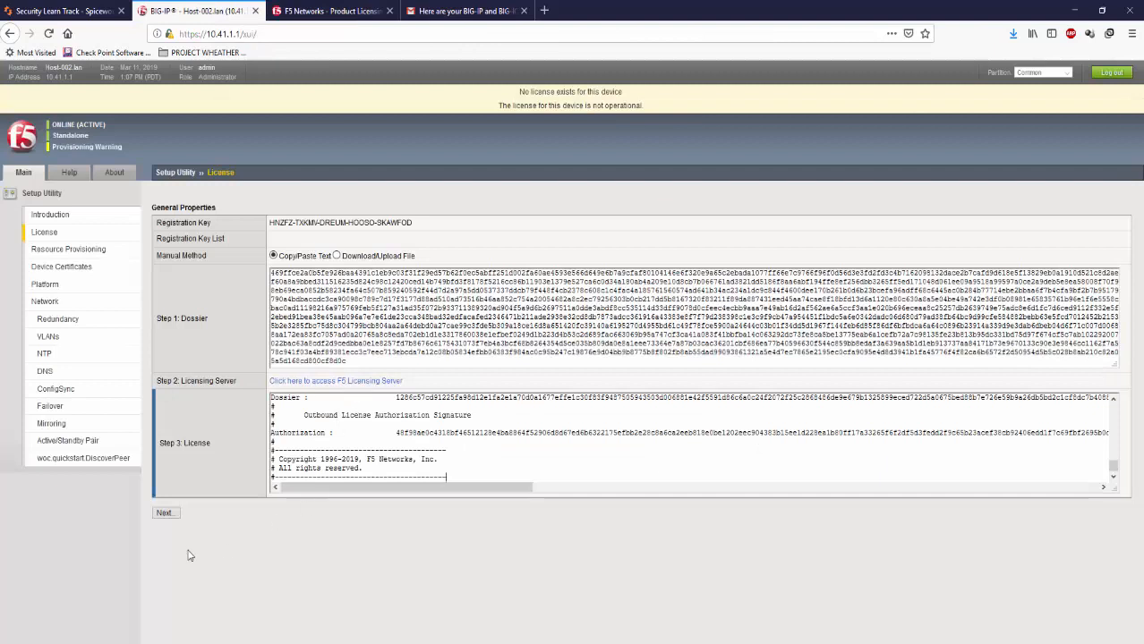
pyautogui.click(166, 515)
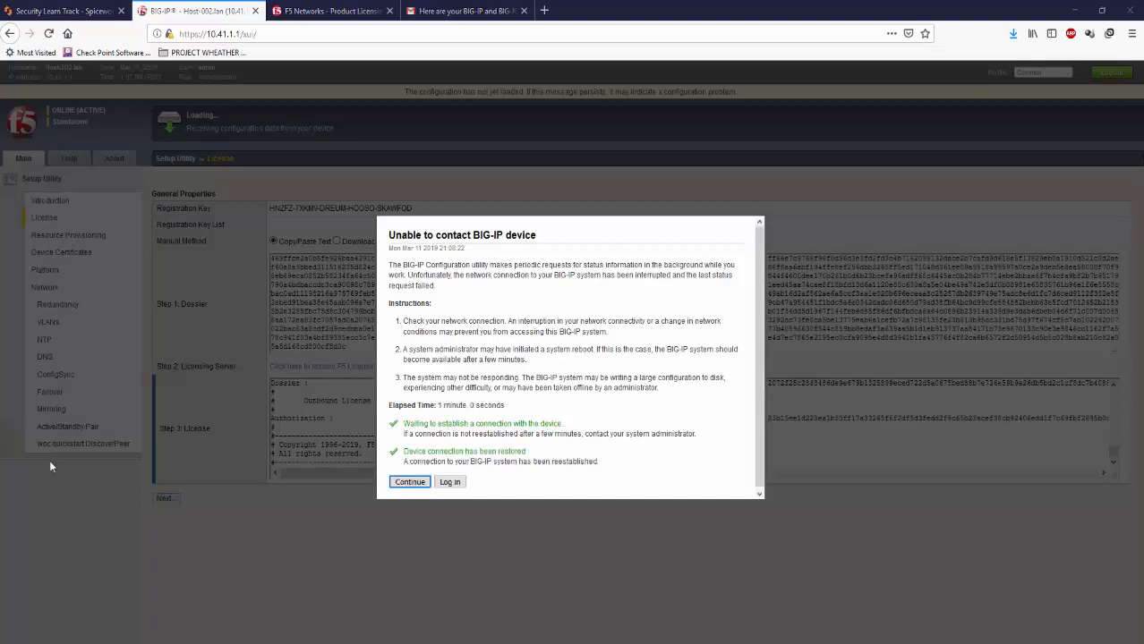
pyautogui.click(417, 484)
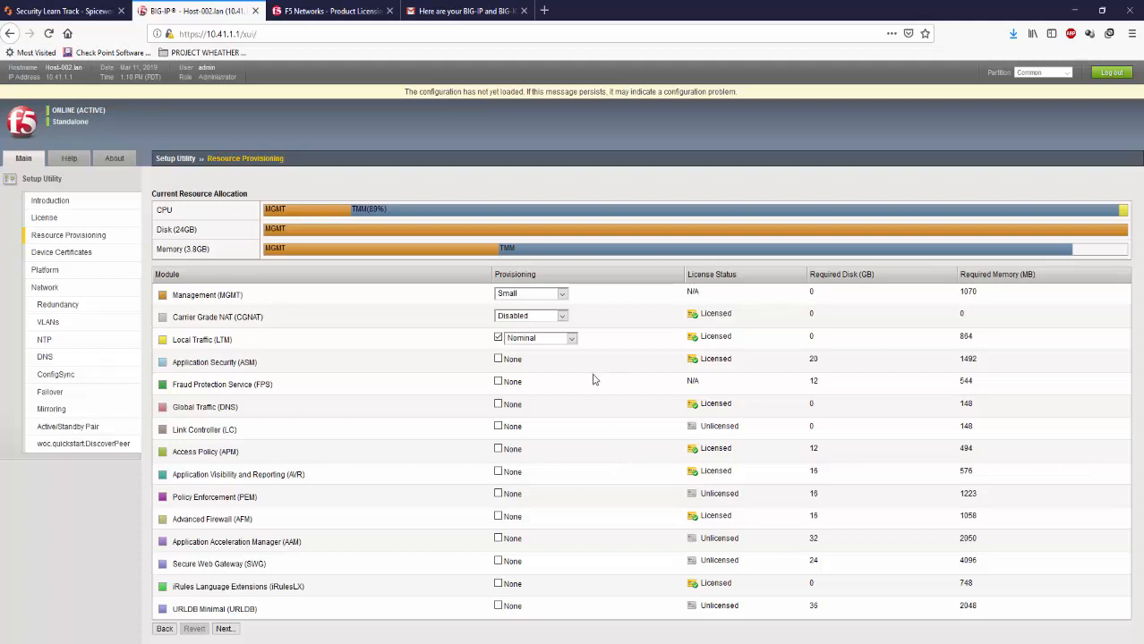
# Keep Local Traffic (LTM) provisioned as Nominal, dismiss the device connection notice, and submit the resource provisioning.
pyautogui.click(554, 339)
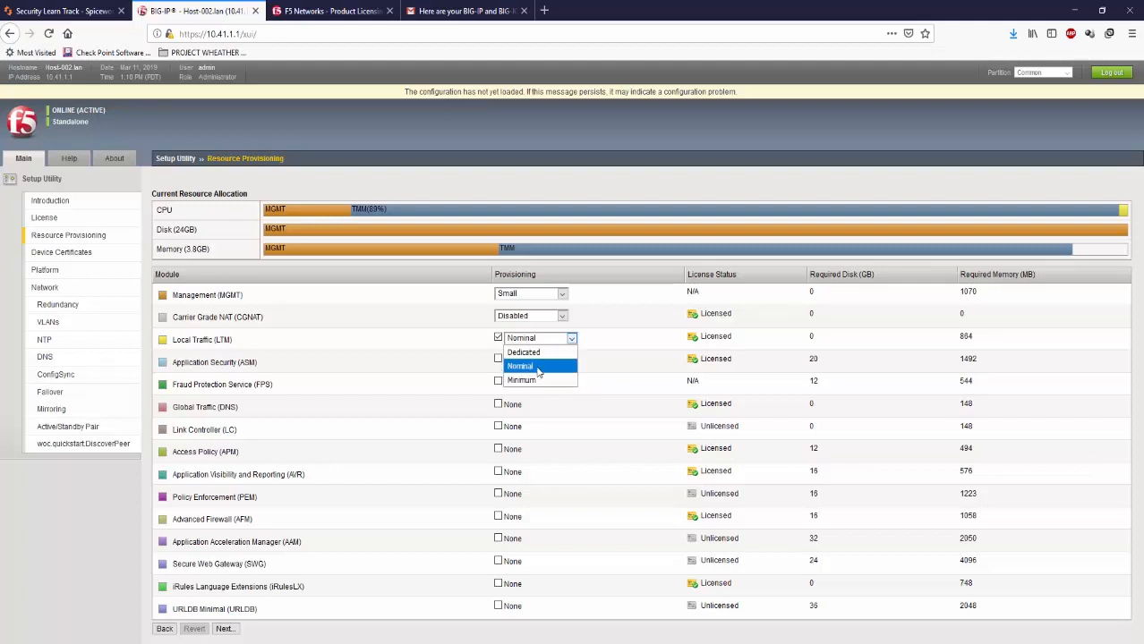
pyautogui.click(538, 367)
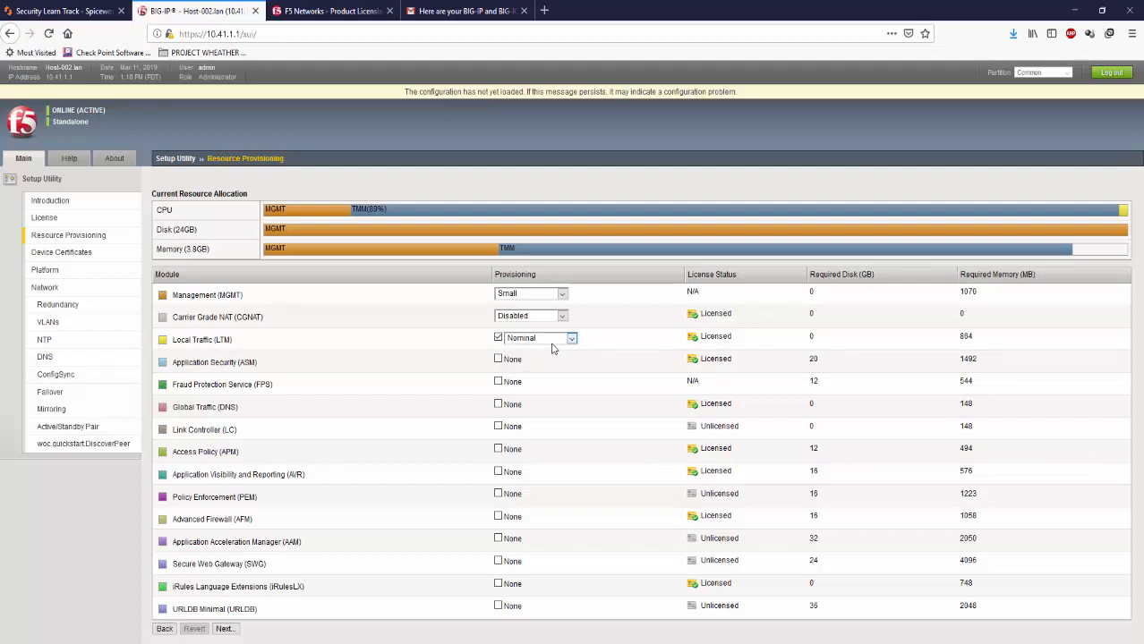
pyautogui.click(554, 345)
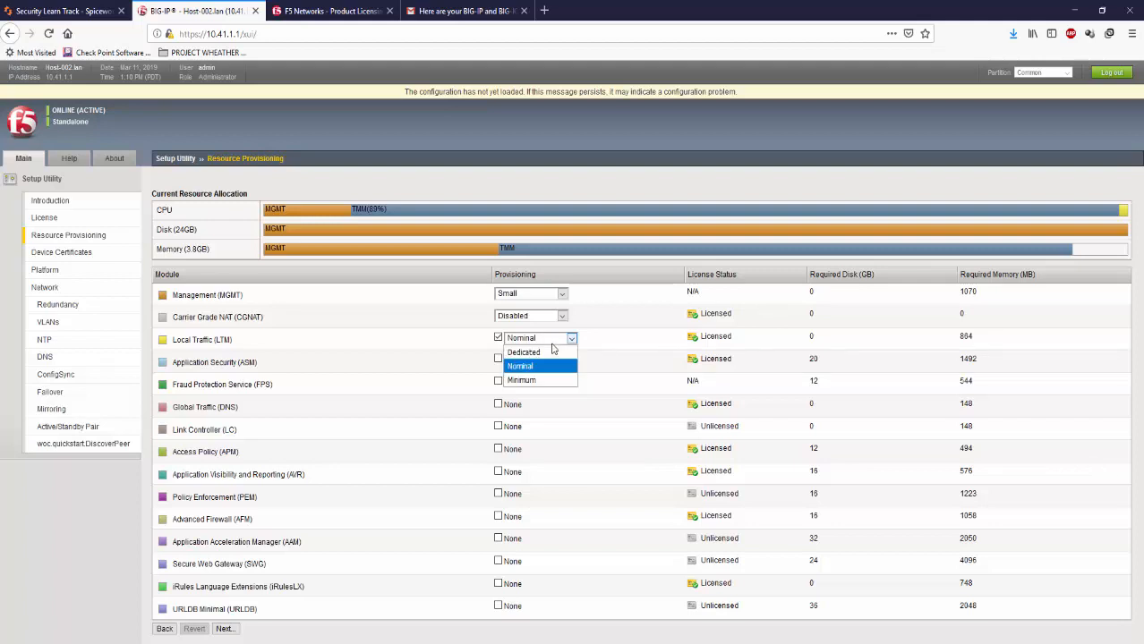
pyautogui.click(89, 552)
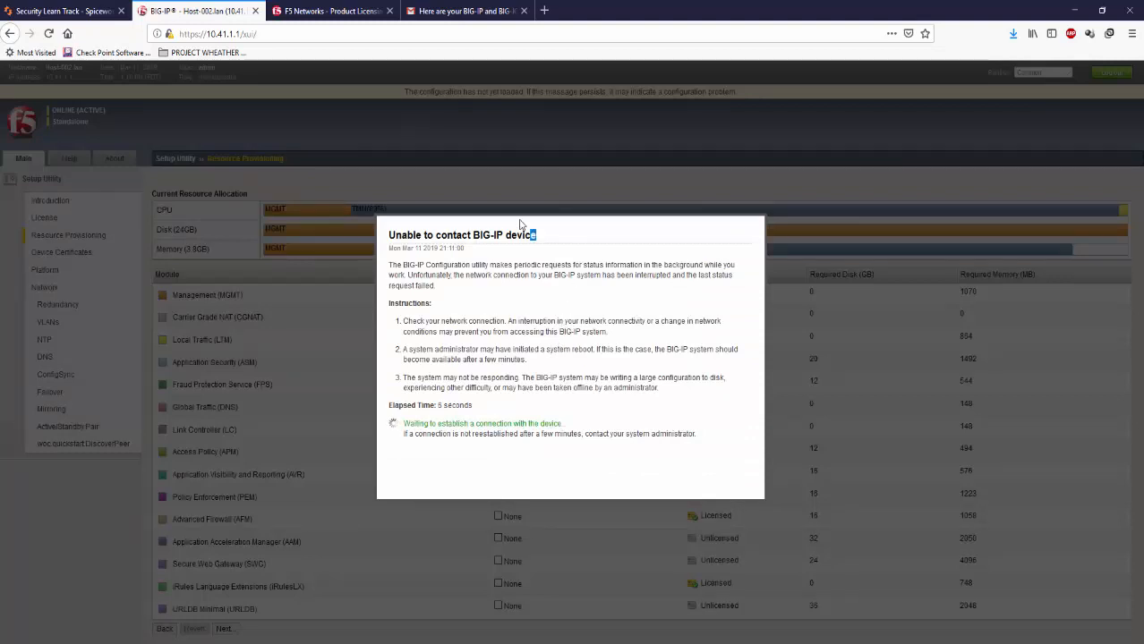
pyautogui.moveTo(536, 234); pyautogui.dragTo(476, 233)
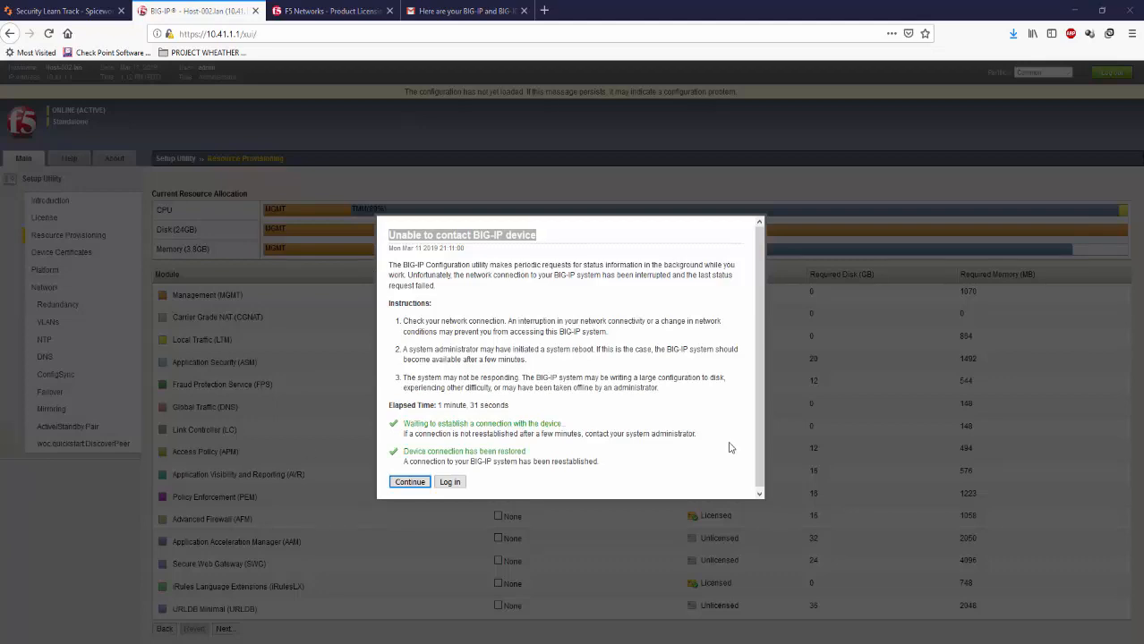
pyautogui.click(419, 487)
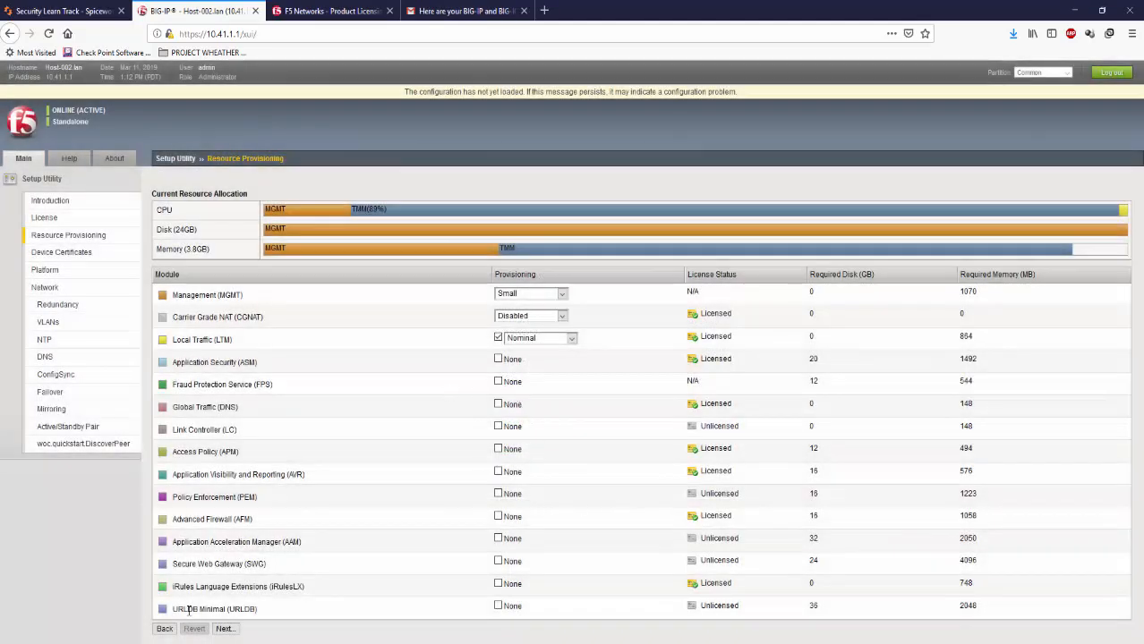
pyautogui.click(224, 629)
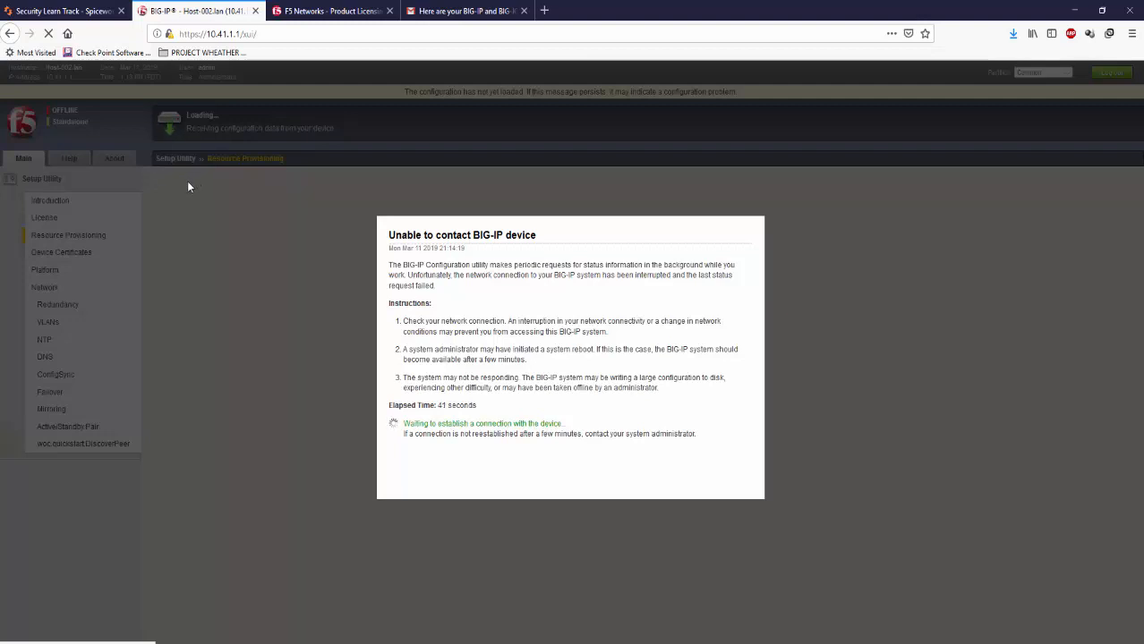
pyautogui.doubleClick(458, 235)
pyautogui.tripleClick(468, 236)
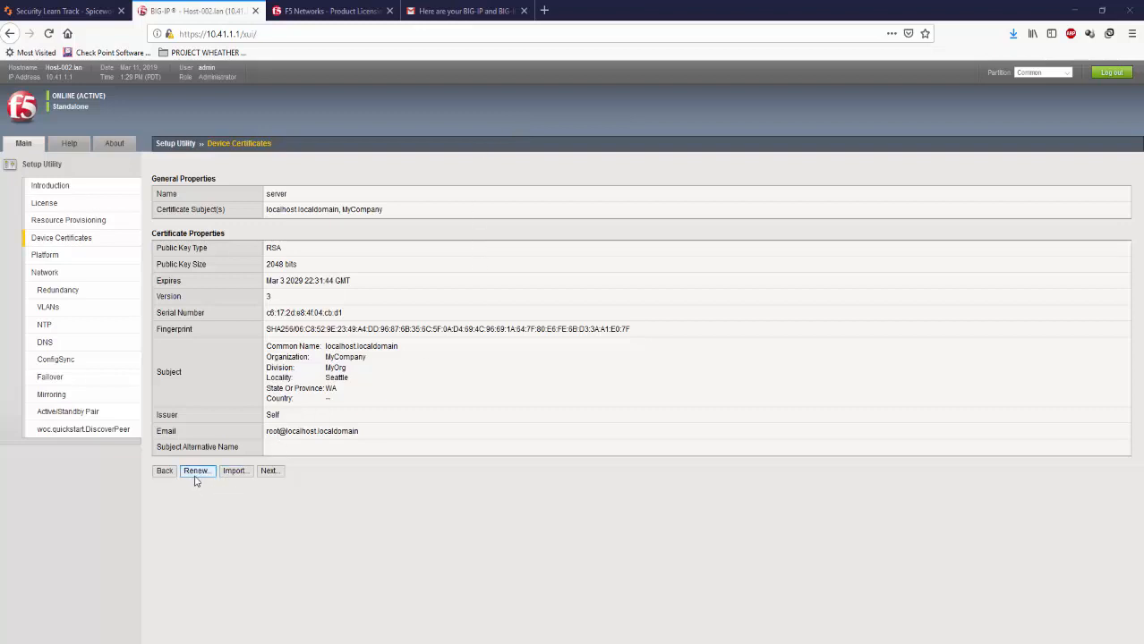
# Proceed past the device certificate without changes and set the platform's host name to LB-ALPHA.lan.
pyautogui.click(267, 472)
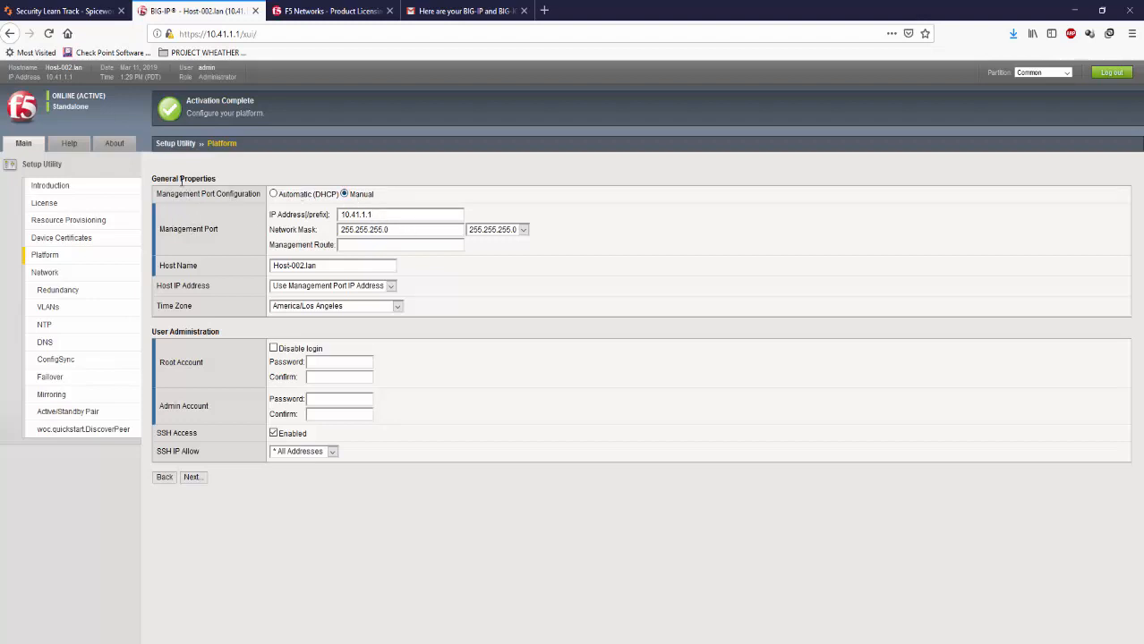
pyautogui.click(365, 215)
pyautogui.click(389, 217)
pyautogui.moveTo(342, 265); pyautogui.dragTo(271, 265)
pyautogui.write('B')
pyautogui.press('BackSpace')
pyautogui.write('LB')
pyautogui.write('-ALPA')
pyautogui.write('A')
pyautogui.write('.stagi')
pyautogui.press('BackSpace')
pyautogui.press('BackSpace')
pyautogui.press('BackSpace')
pyautogui.press('BackSpace')
pyautogui.press('BackSpace')
pyautogui.write('st')
pyautogui.press('BackSpace')
pyautogui.press('BackSpace')
pyautogui.write('lan')
# Keep the host IP address on Use Management Port IP Address and set the time zone to Europe/Paris.
pyautogui.click(323, 289)
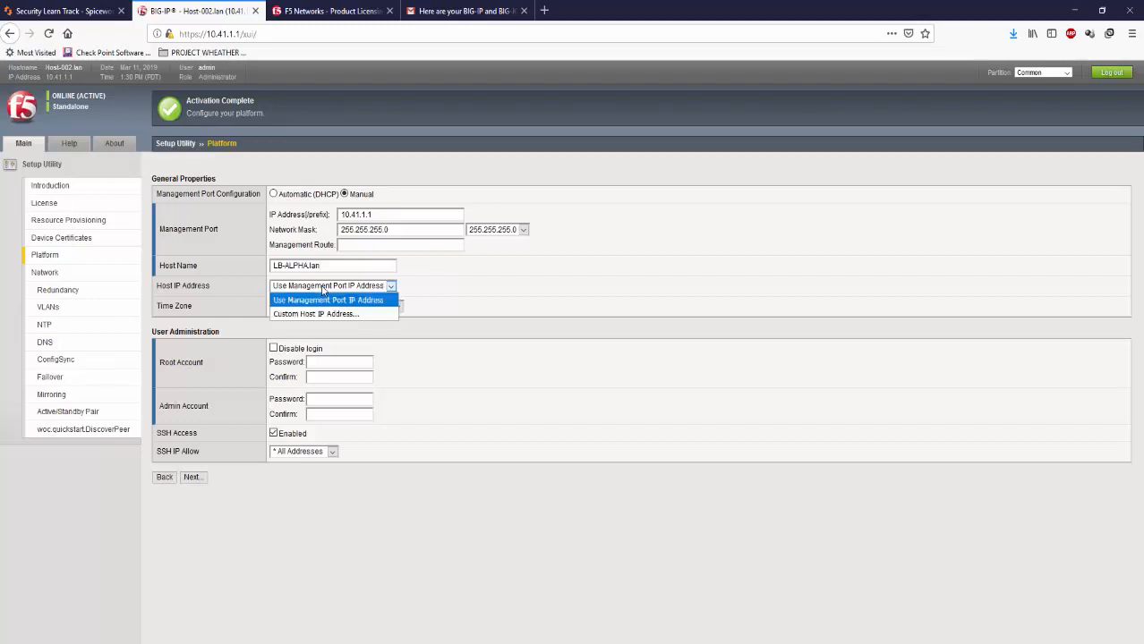
pyautogui.doubleClick(486, 282)
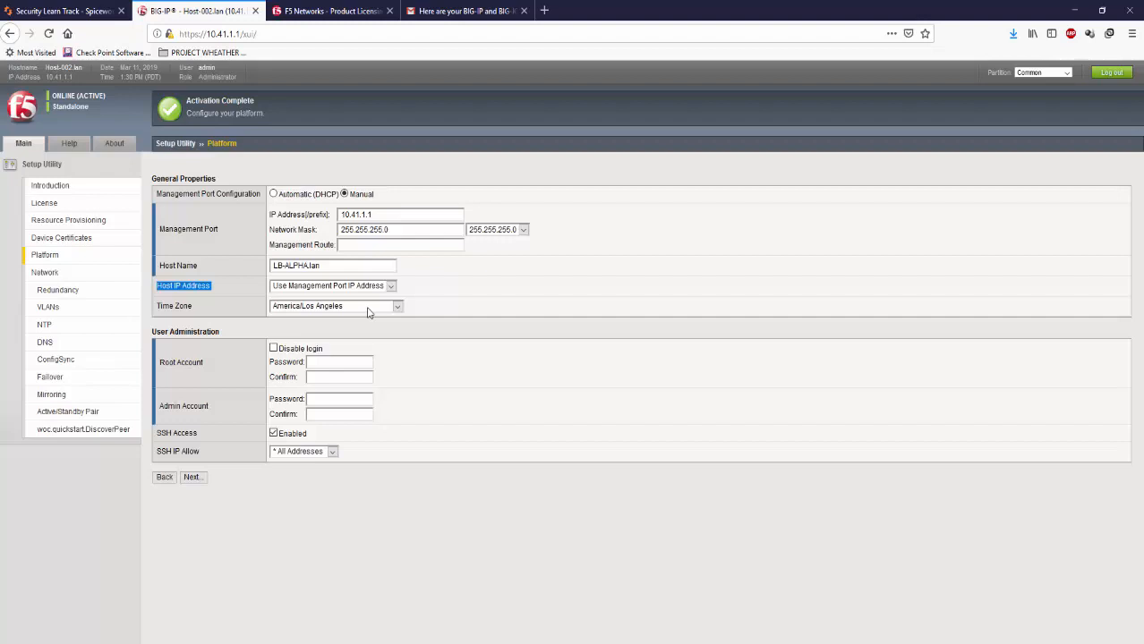
pyautogui.click(397, 306)
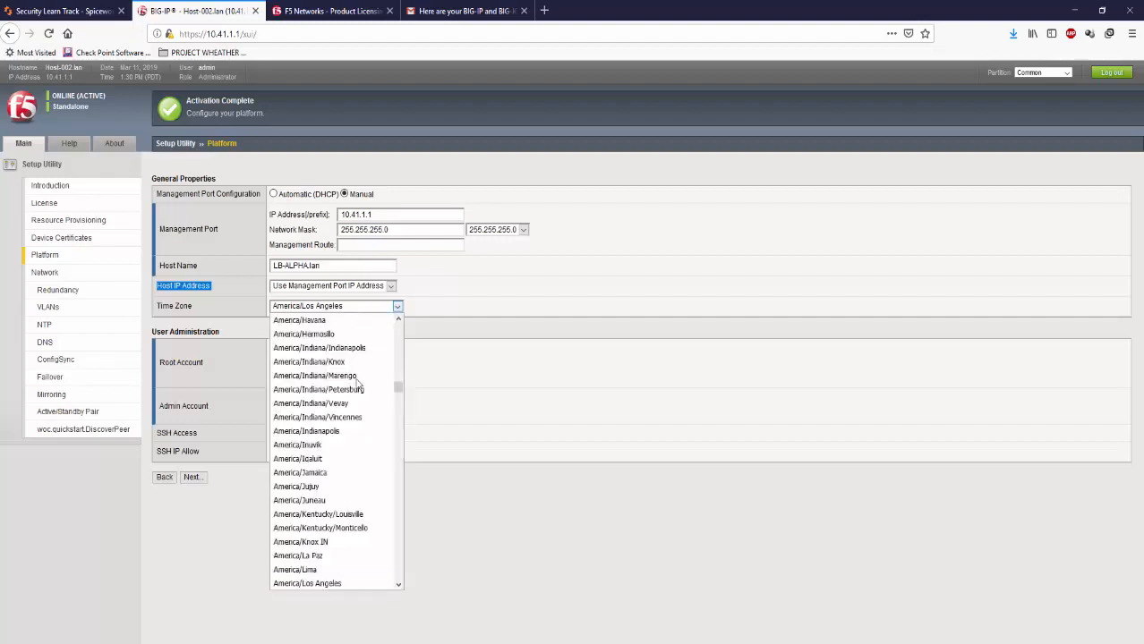
pyautogui.scroll(-4, 357, 443)
pyautogui.scroll(-9, 357, 443)
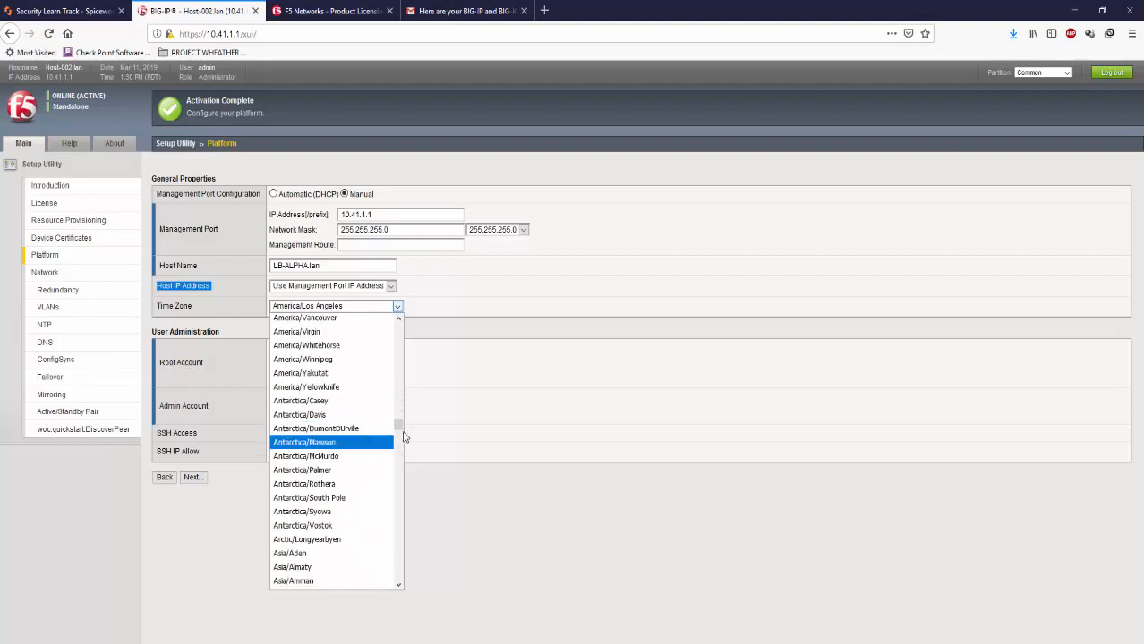
pyautogui.moveTo(404, 435); pyautogui.dragTo(404, 519)
pyautogui.click(331, 464)
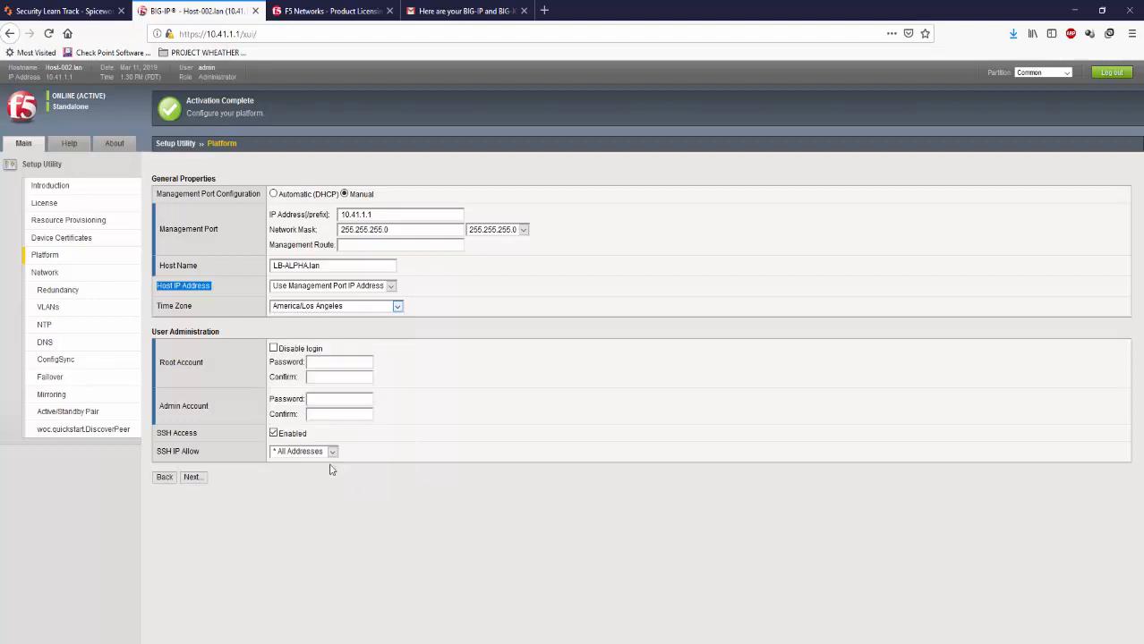
# Enter and confirm new passwords for the root and admin accounts, leaving root login enabled.
pyautogui.tripleClick(176, 332)
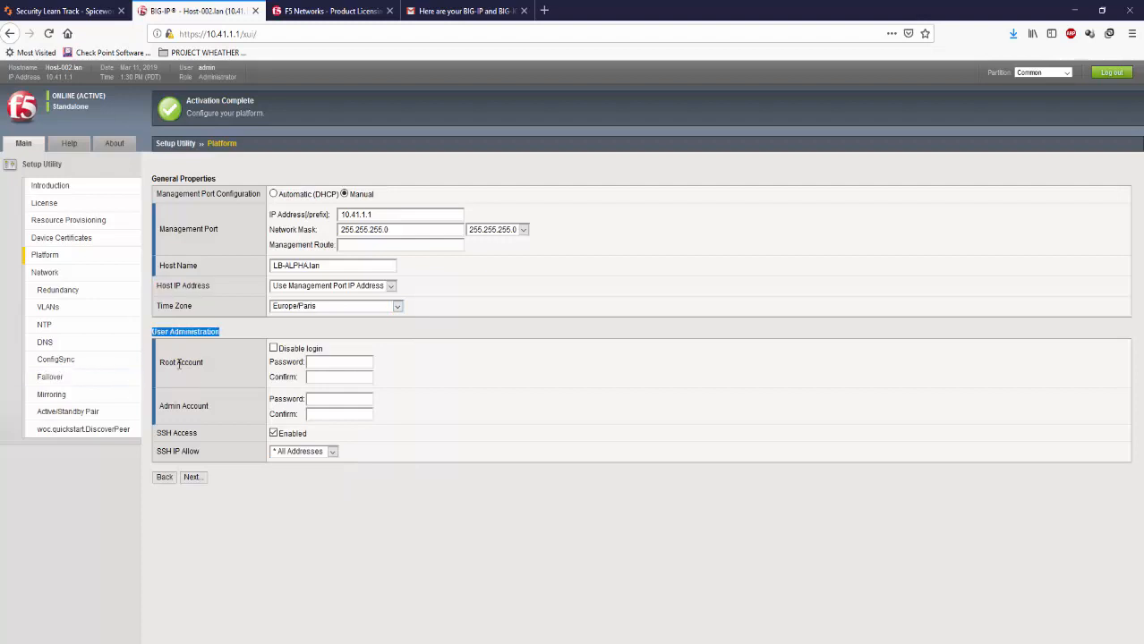
pyautogui.click(311, 362)
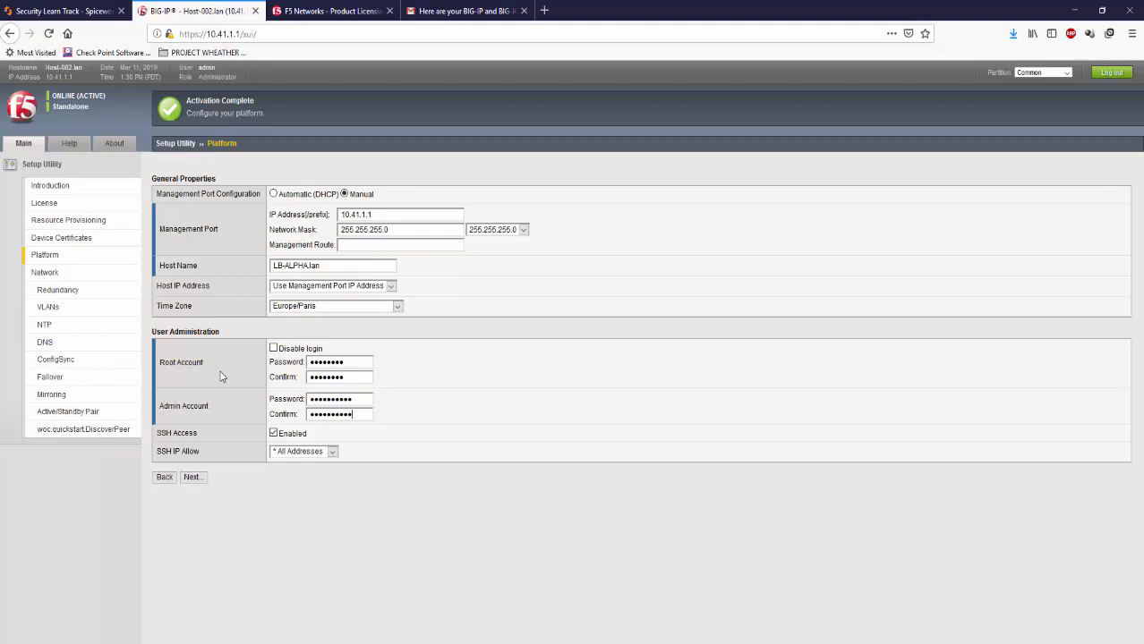
pyautogui.click(273, 348)
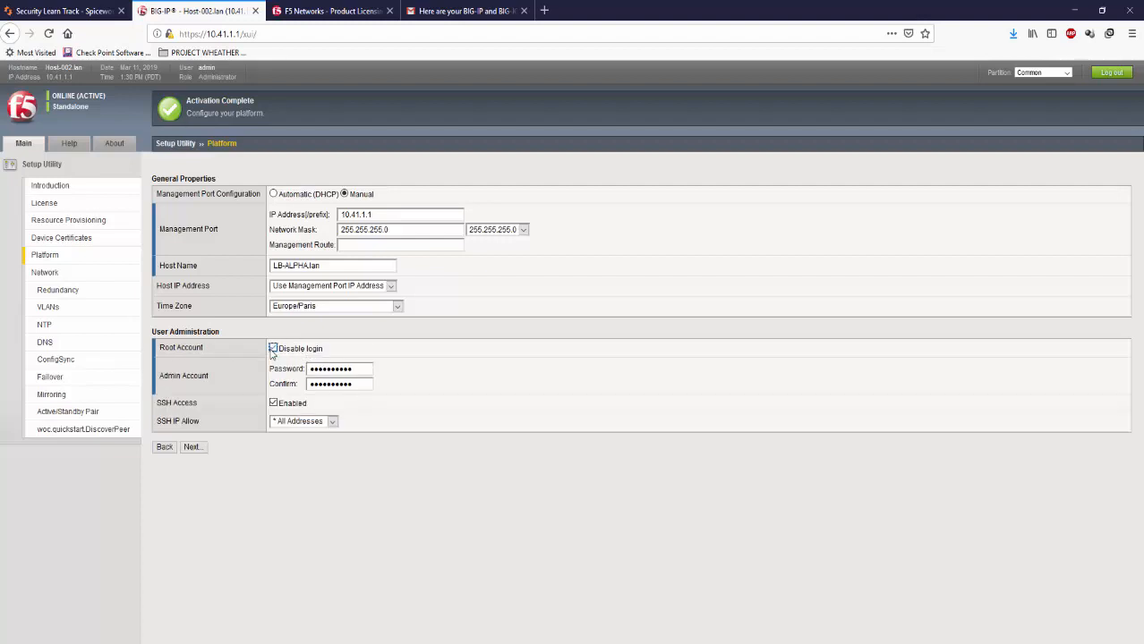
pyautogui.click(273, 349)
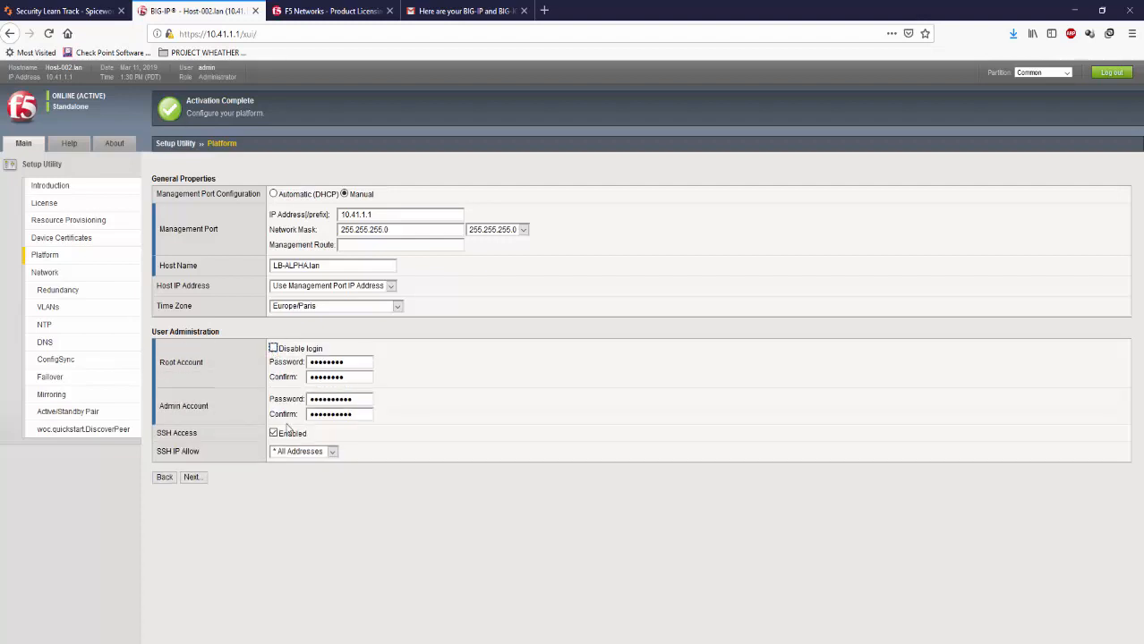
# Try the Specify Range option for SSH IP Allow and return the setting to All Addresses.
pyautogui.click(305, 452)
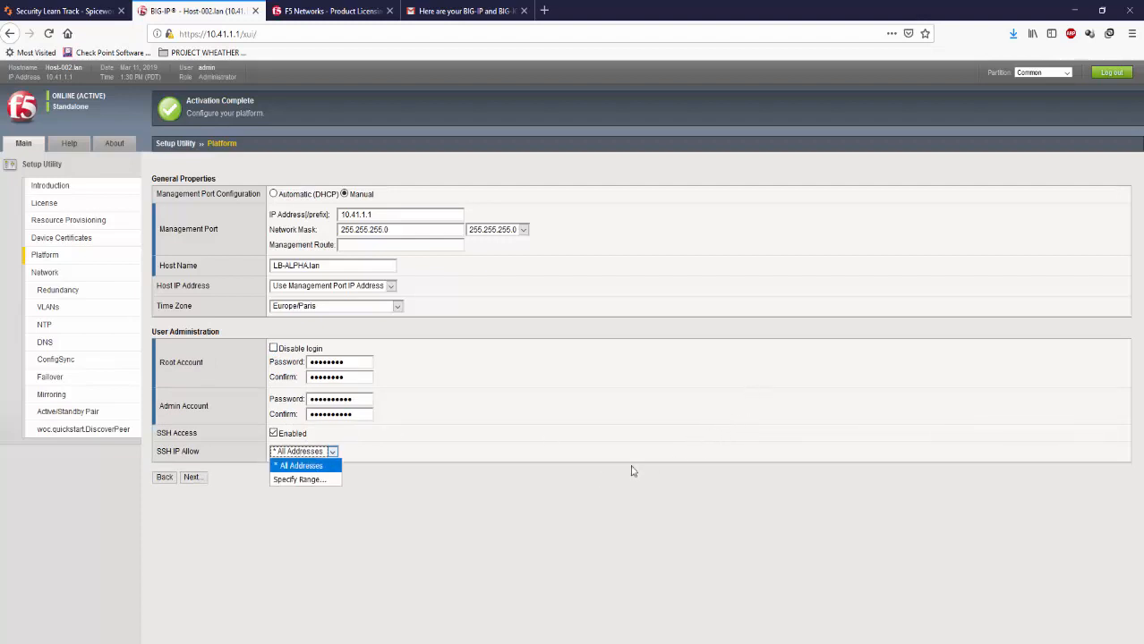
pyautogui.click(320, 481)
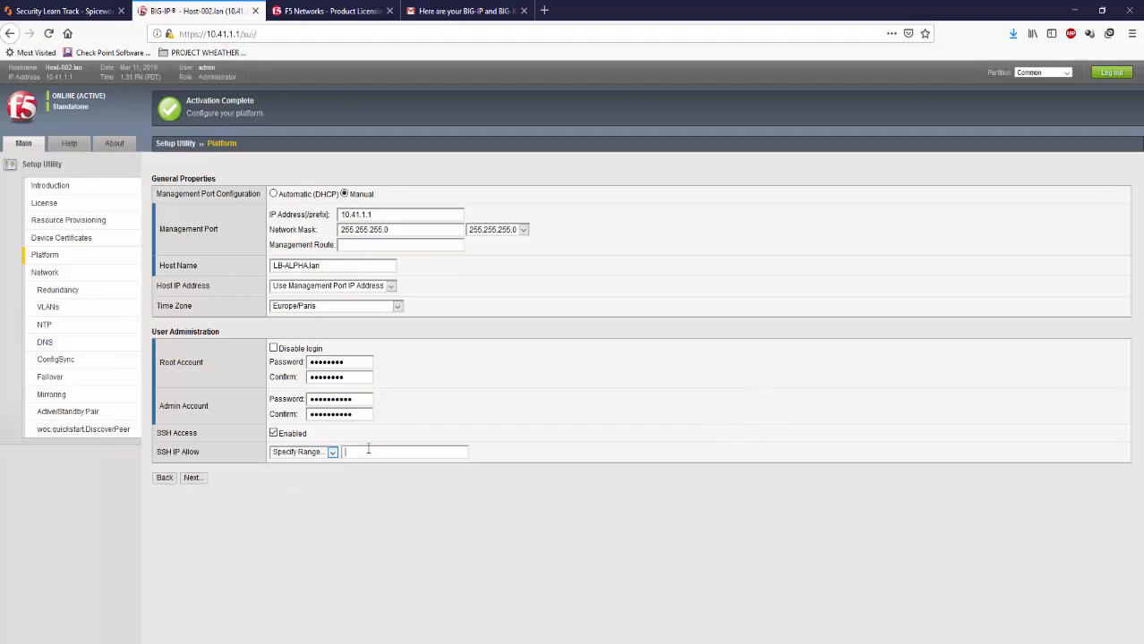
pyautogui.click(315, 452)
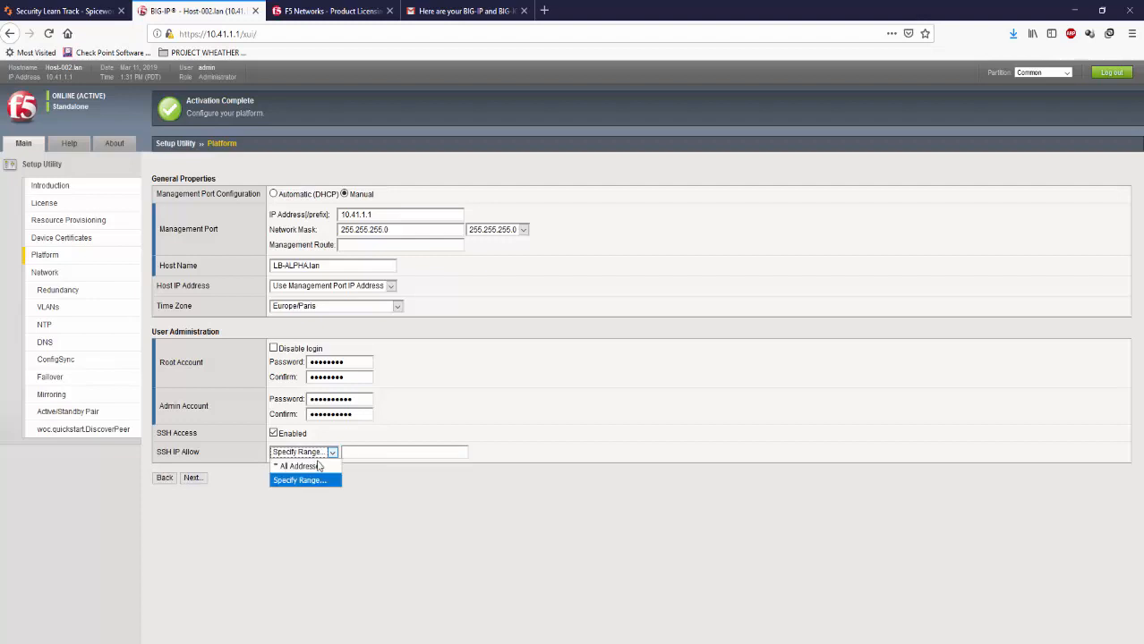
pyautogui.click(310, 469)
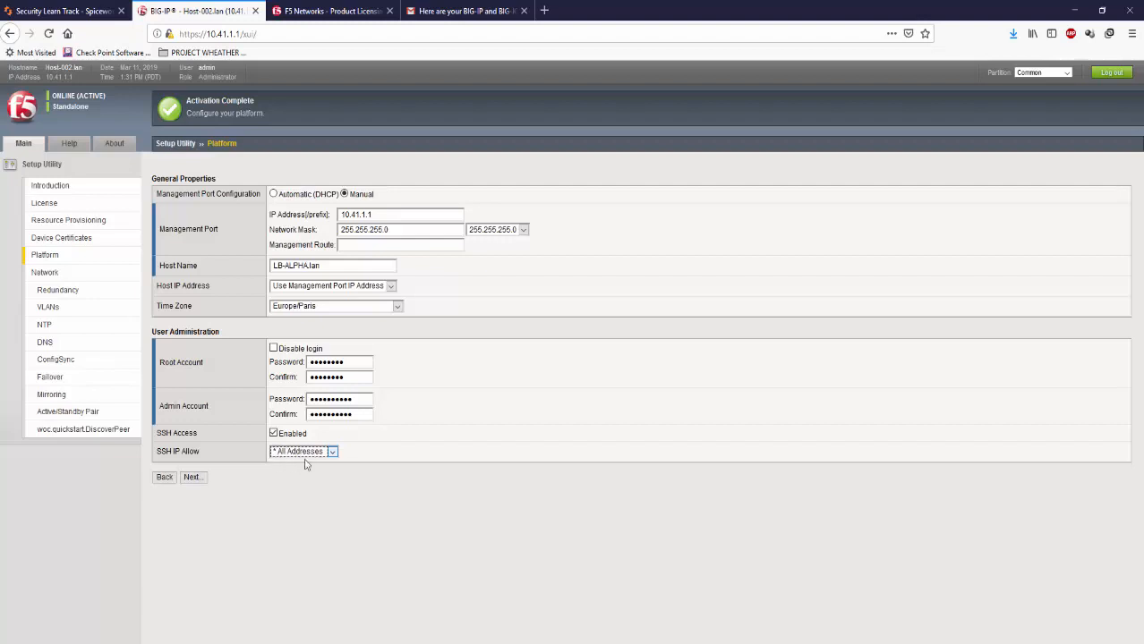
# Submit the platform settings, accept the logout notice, and log back in as admin with the new account password.
pyautogui.click(191, 477)
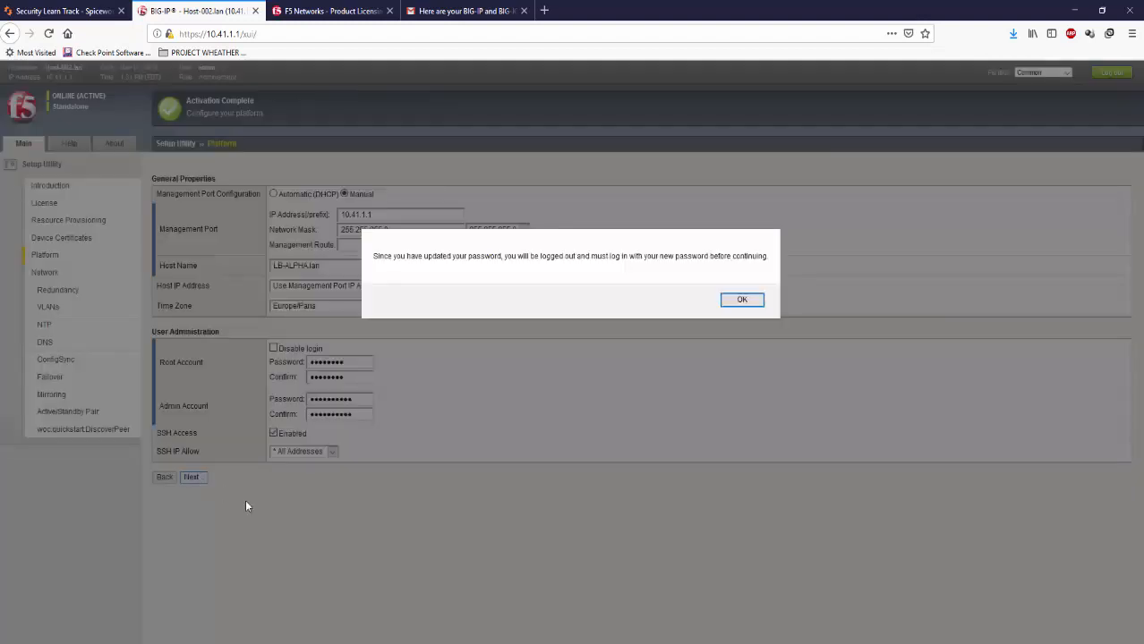
pyautogui.click(741, 301)
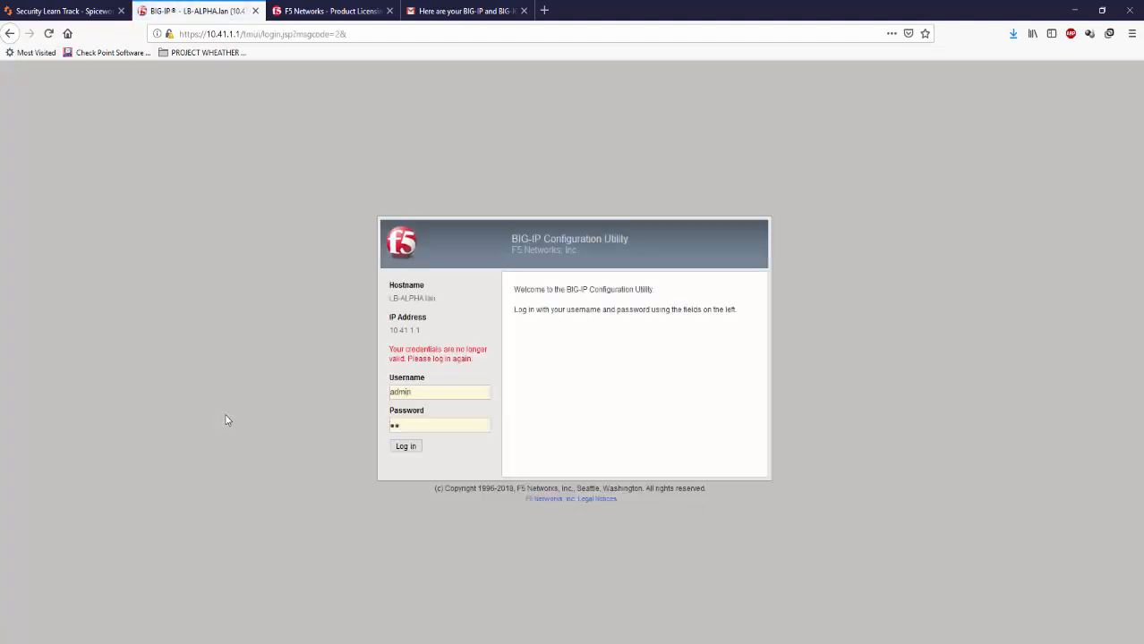
pyautogui.press('Return')
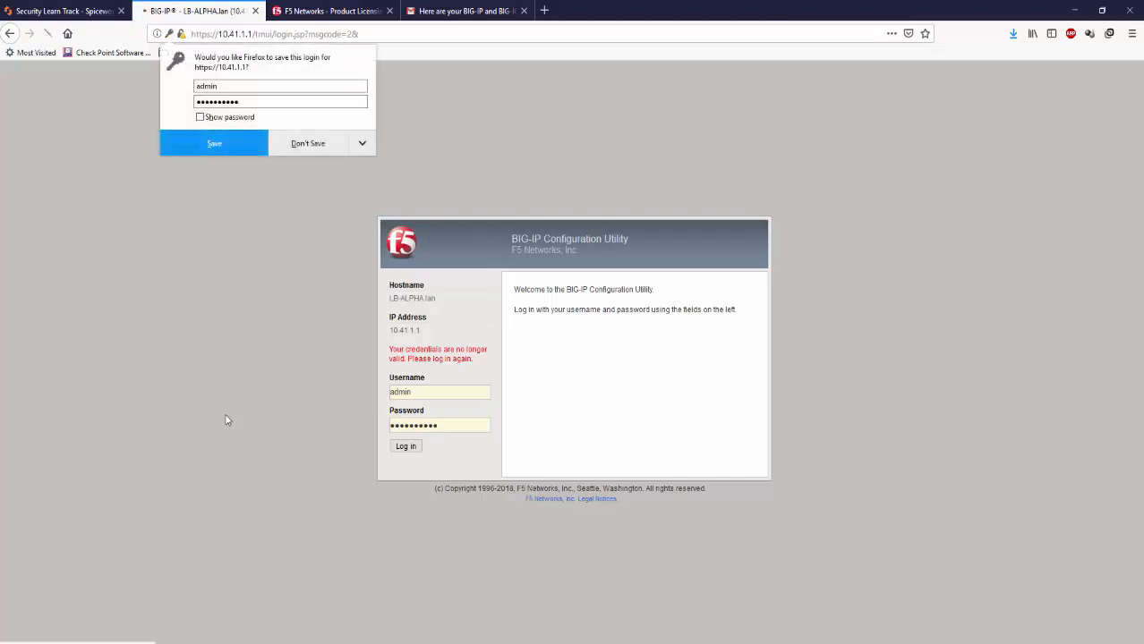
# Decline saving the admin login in the browser.
pyautogui.click(304, 143)
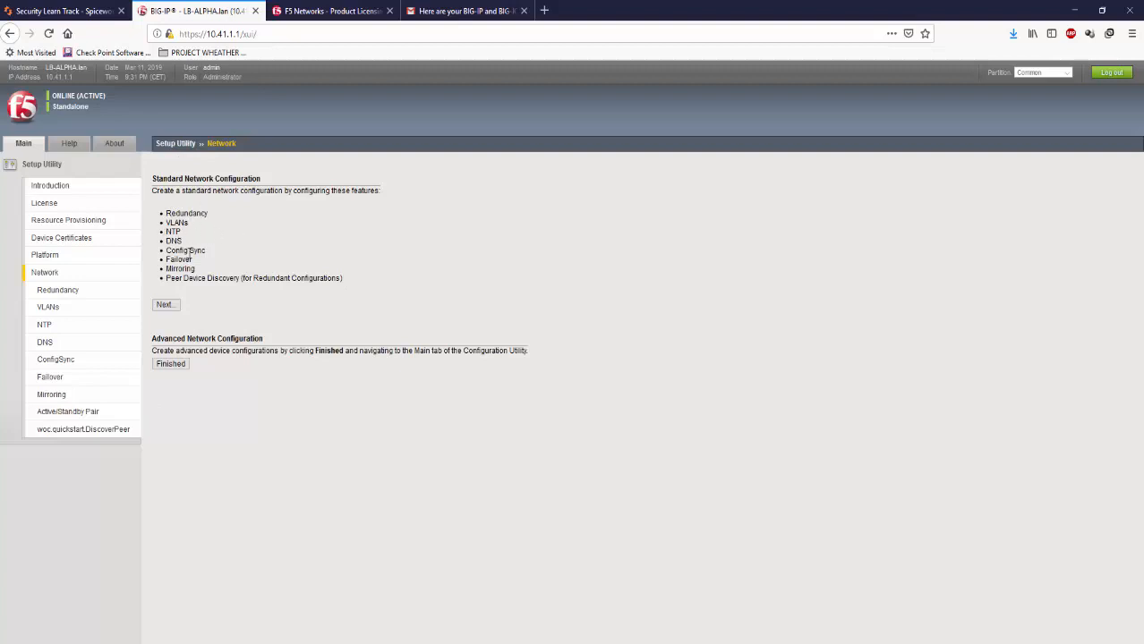
pyautogui.click(166, 306)
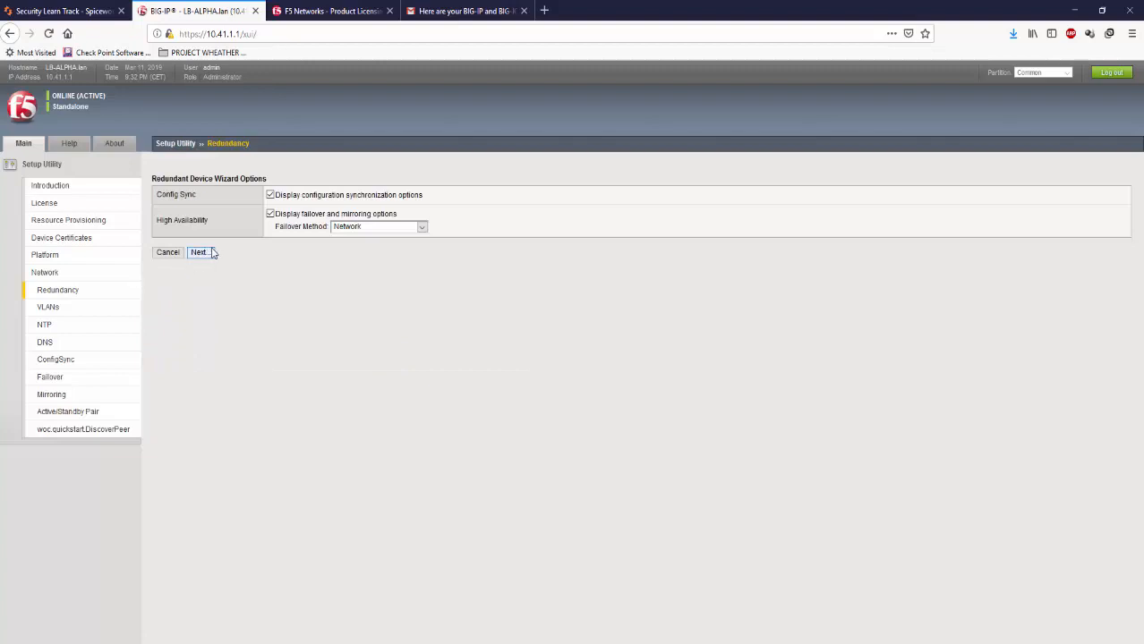
pyautogui.click(401, 229)
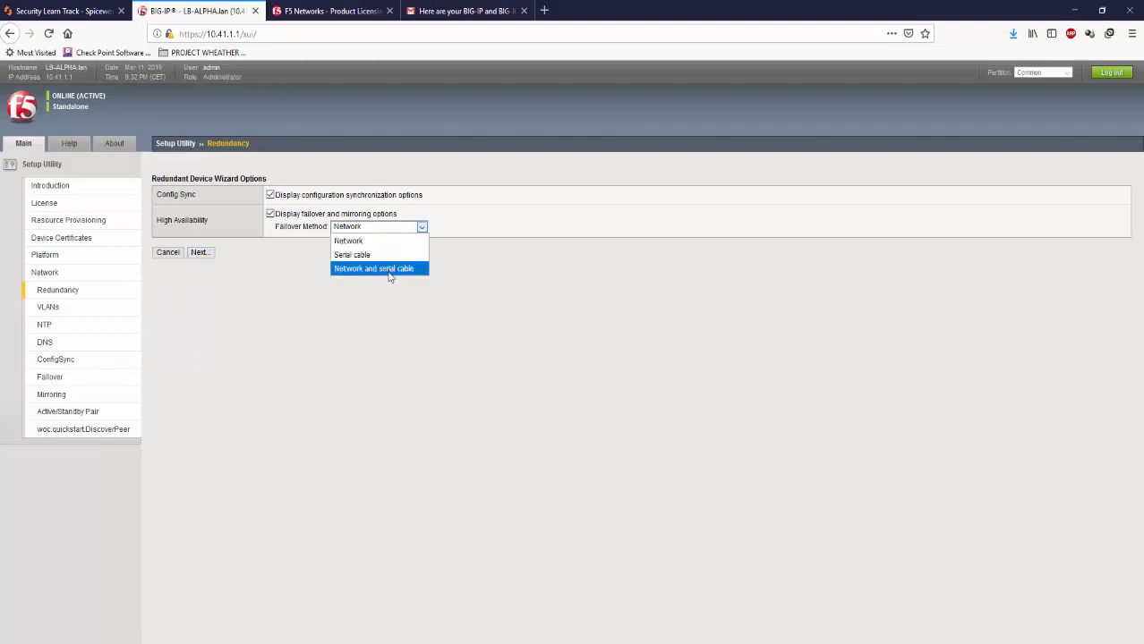
pyautogui.click(339, 346)
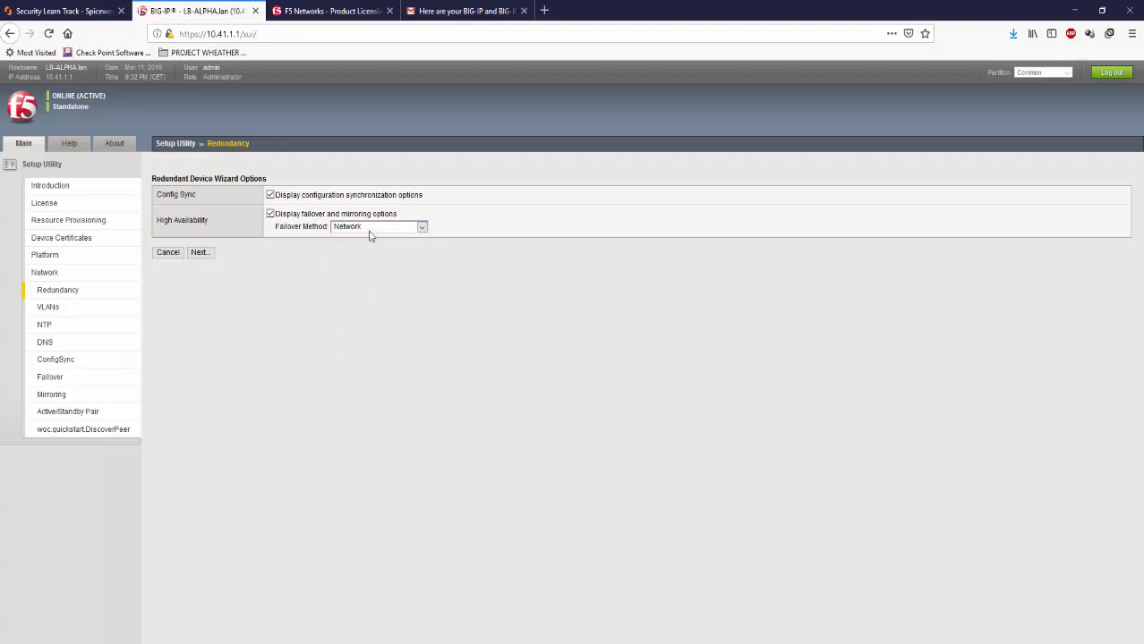
pyautogui.click(198, 253)
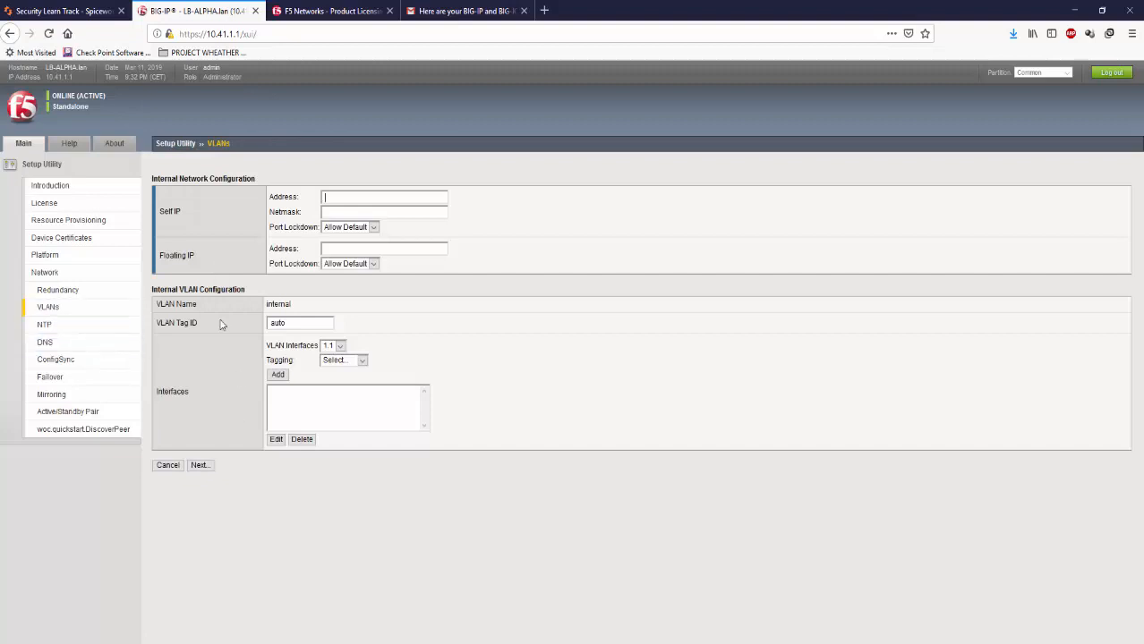
pyautogui.click(198, 466)
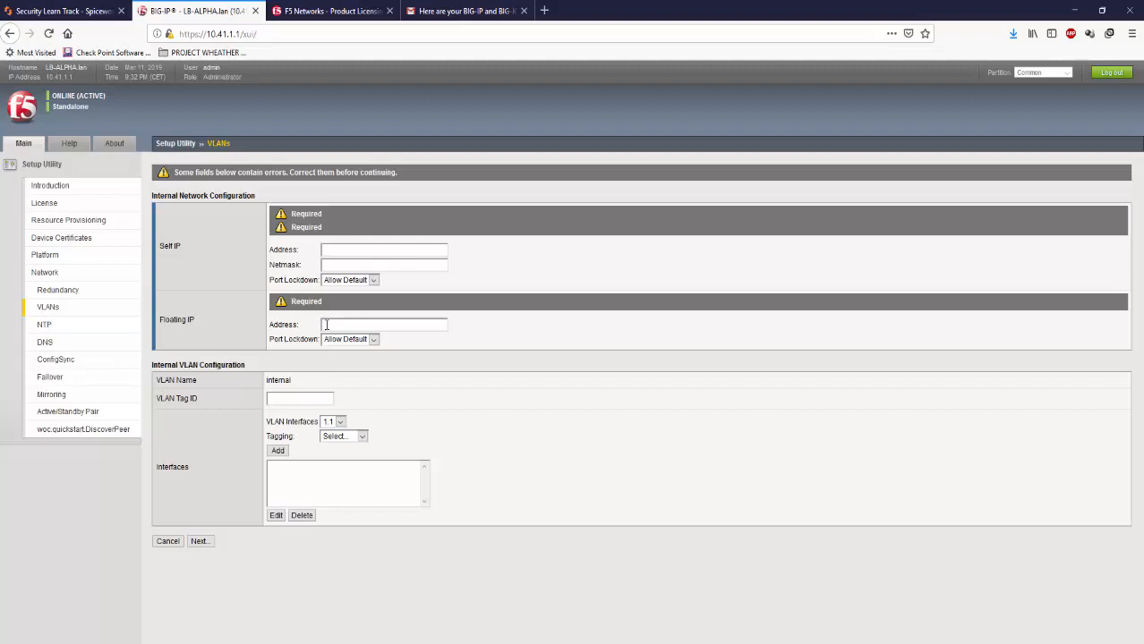
pyautogui.click(167, 542)
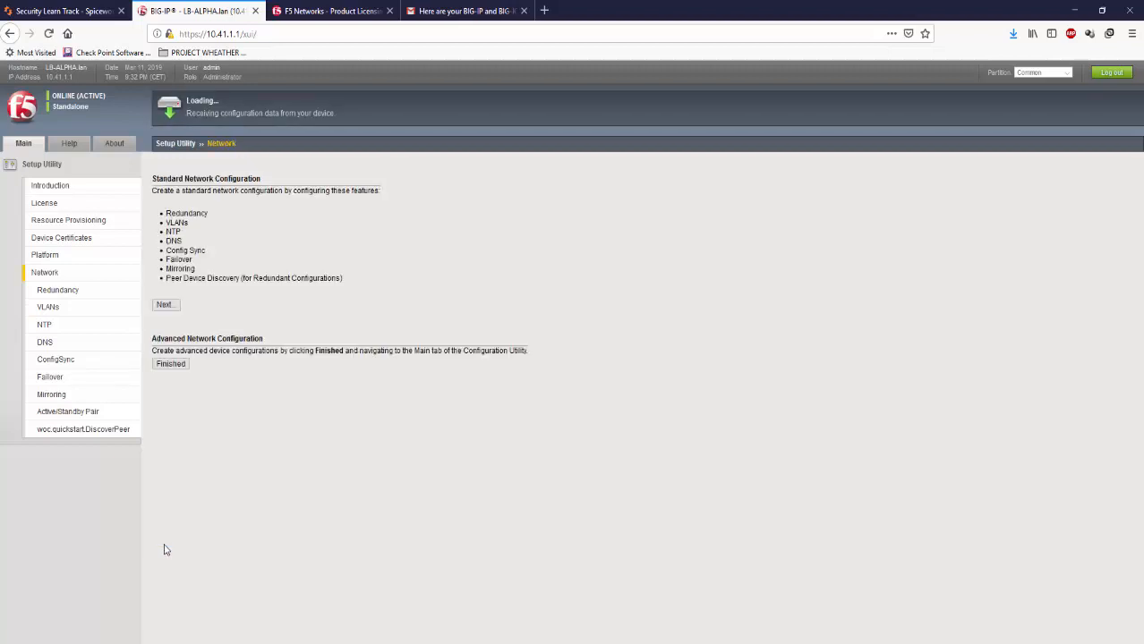
# Finish the Setup Utility through the Advanced Network Configuration option, skipping the standard network configuration.
pyautogui.click(171, 364)
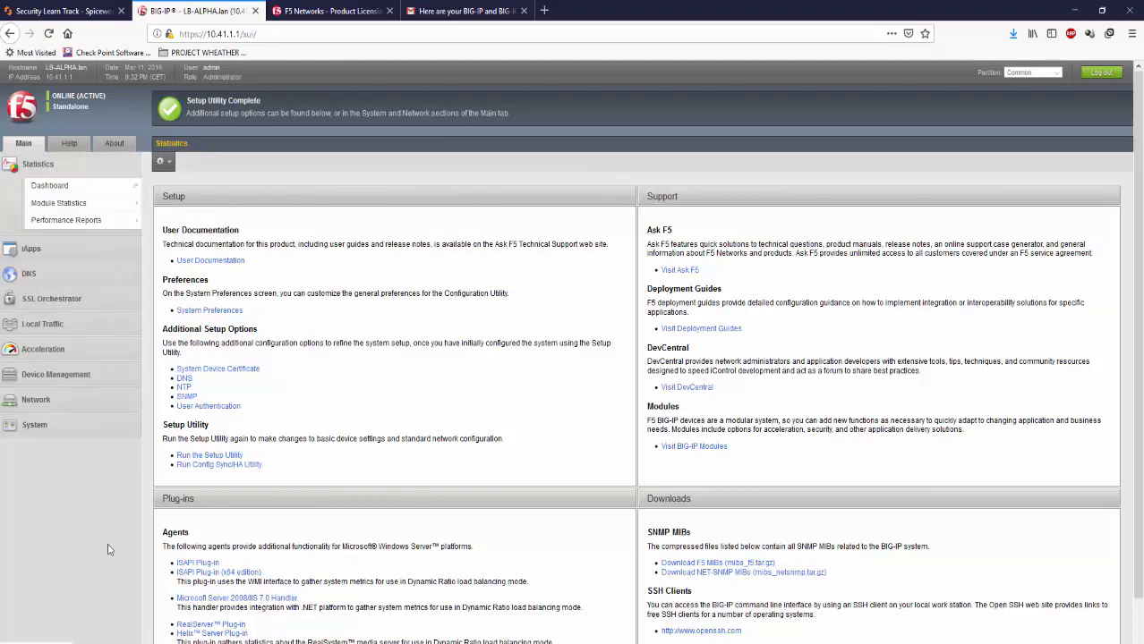
# Open the NTP settings in the system's device configuration and check the device's current time against the Time Server List.
pyautogui.click(64, 436)
pyautogui.click(81, 349)
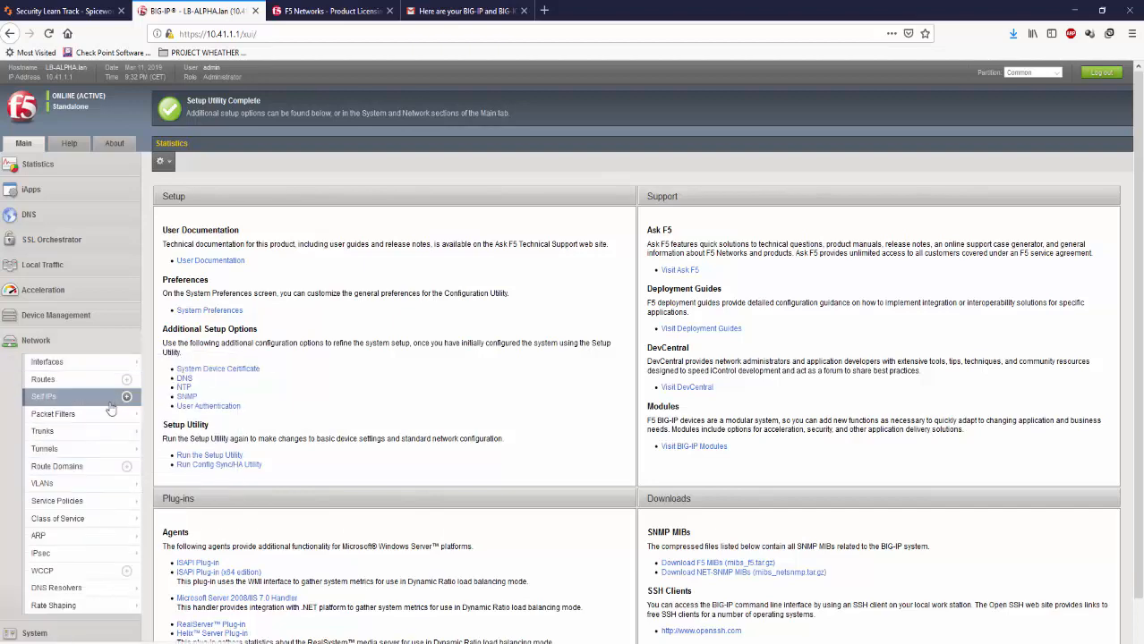
pyautogui.scroll(-1, 90, 497)
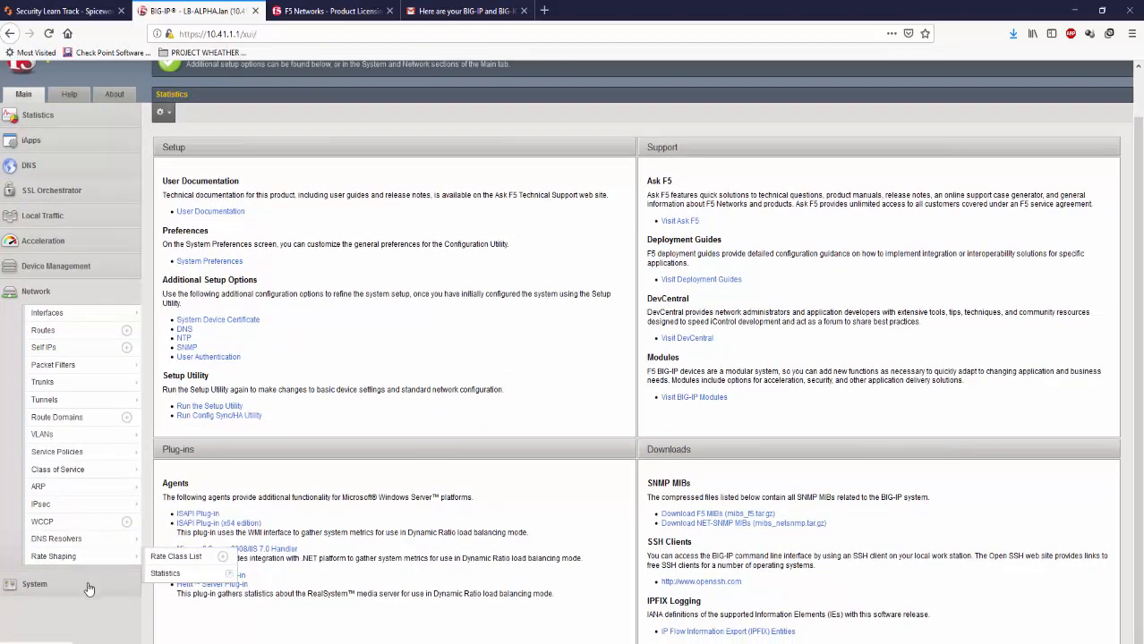
pyautogui.click(90, 589)
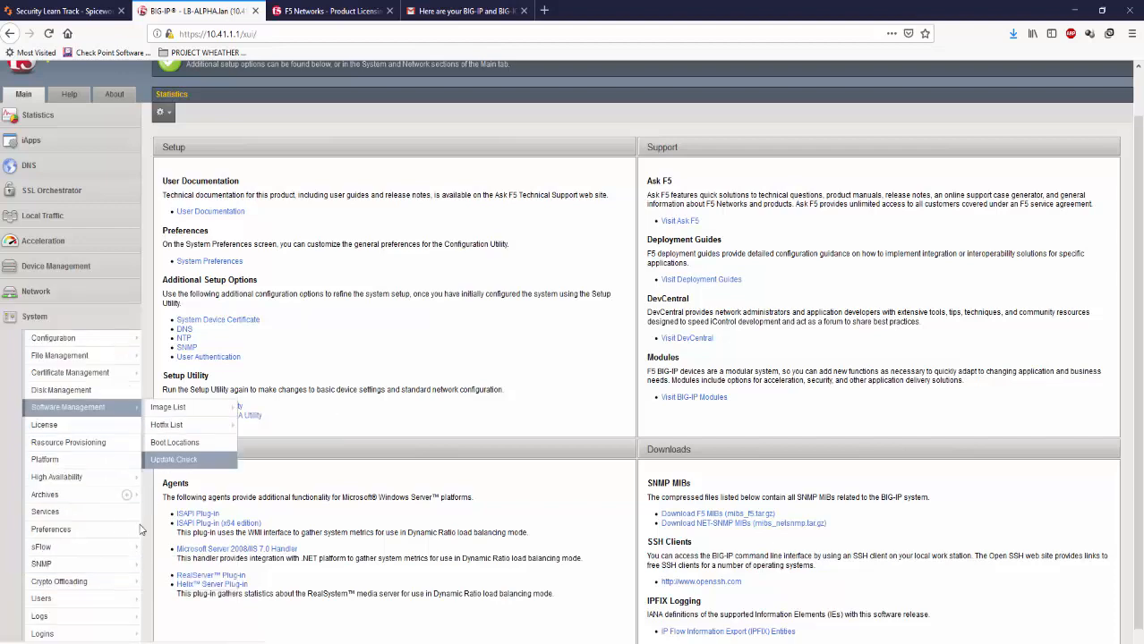
pyautogui.scroll(-1, 117, 506)
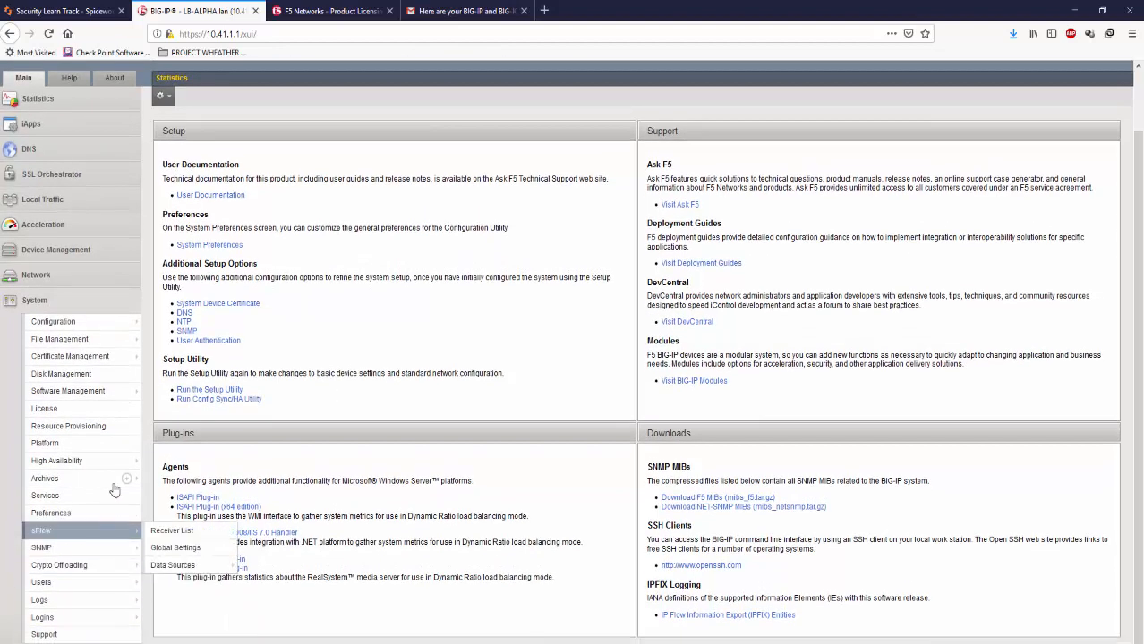
pyautogui.moveTo(118, 324)
pyautogui.moveTo(185, 330)
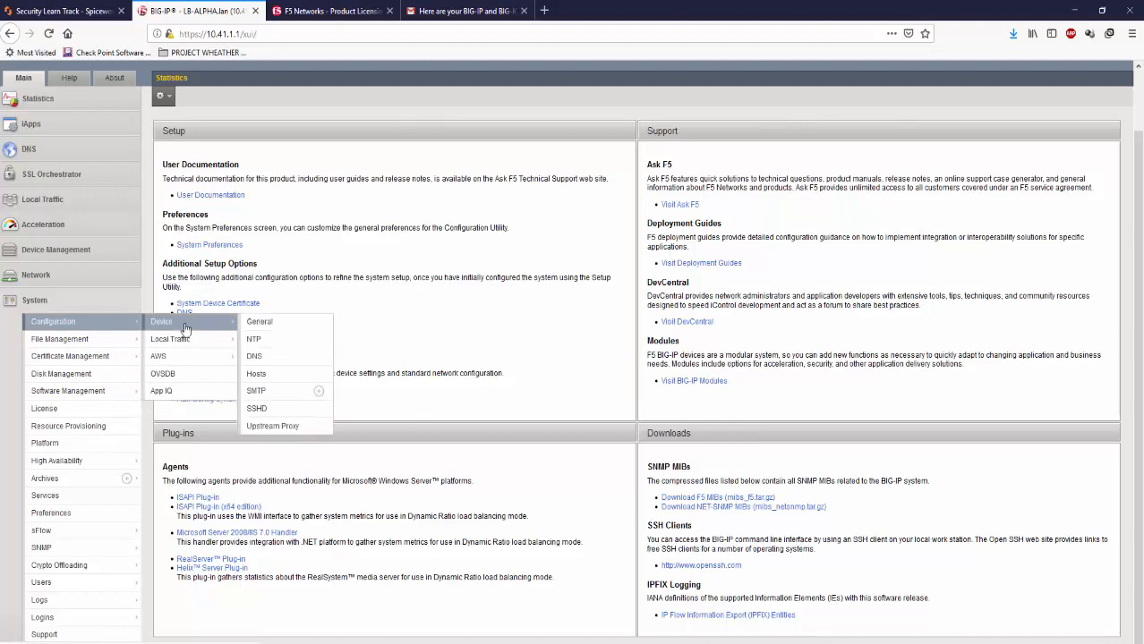
pyautogui.click(255, 340)
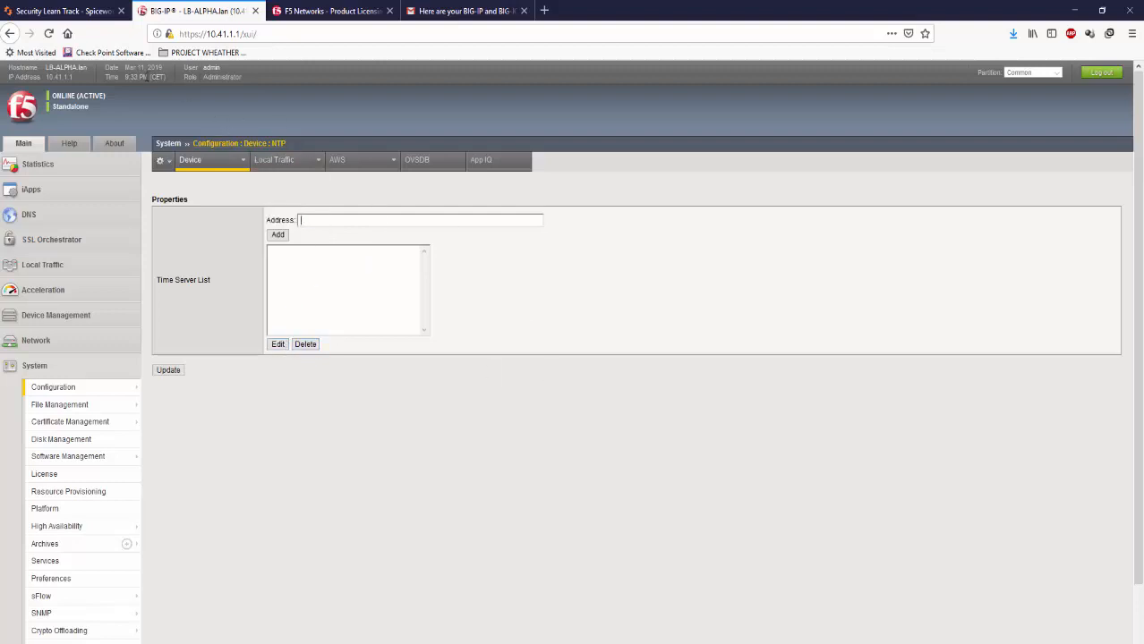
pyautogui.moveTo(157, 77); pyautogui.dragTo(106, 77)
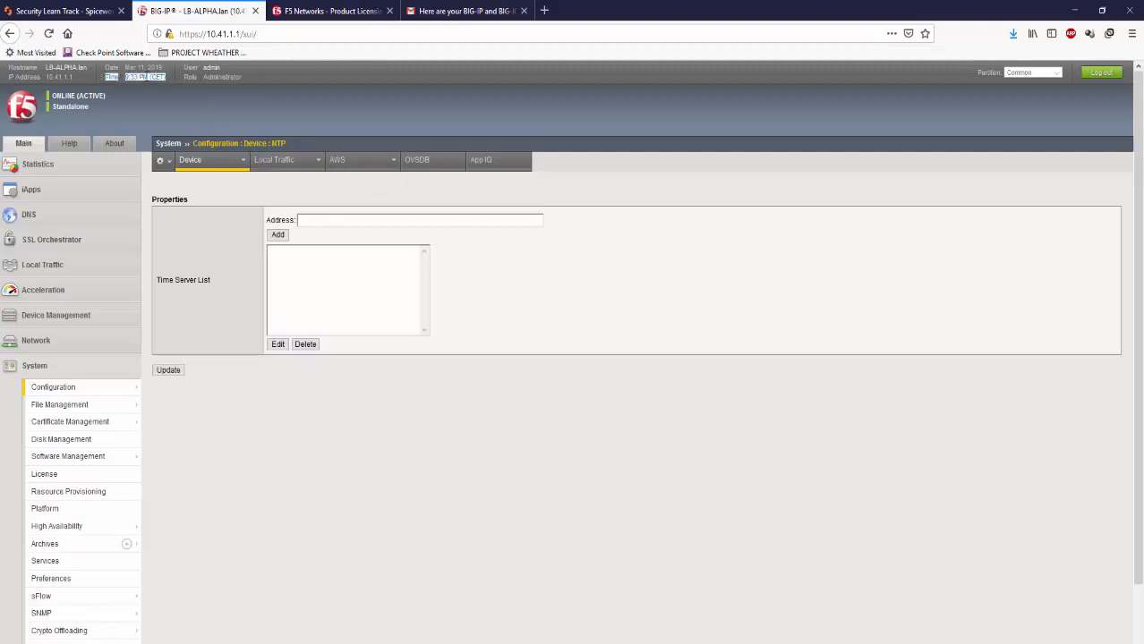
pyautogui.click(166, 107)
# Expand the Network section to reach its configuration pages.
pyautogui.click(117, 347)
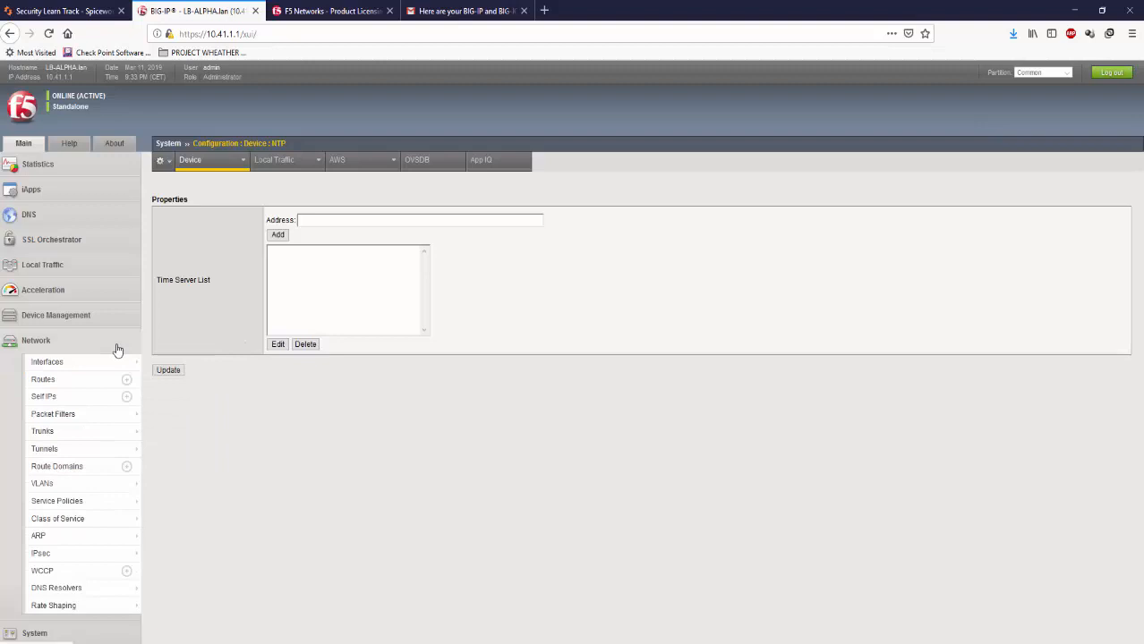